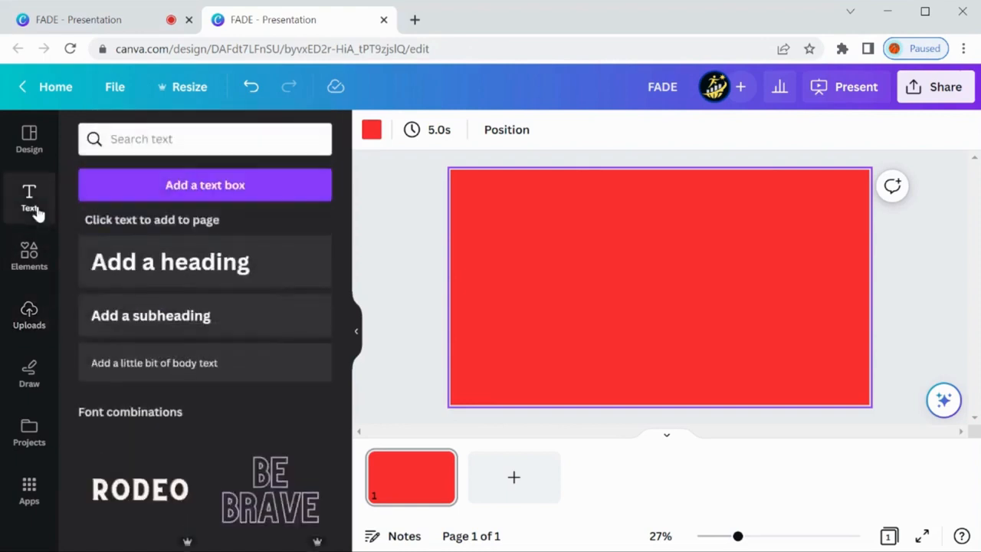
Add a heading to the red page and replace its placeholder text with FADE
{"action": "left_click", "coordinate": [179, 257]}
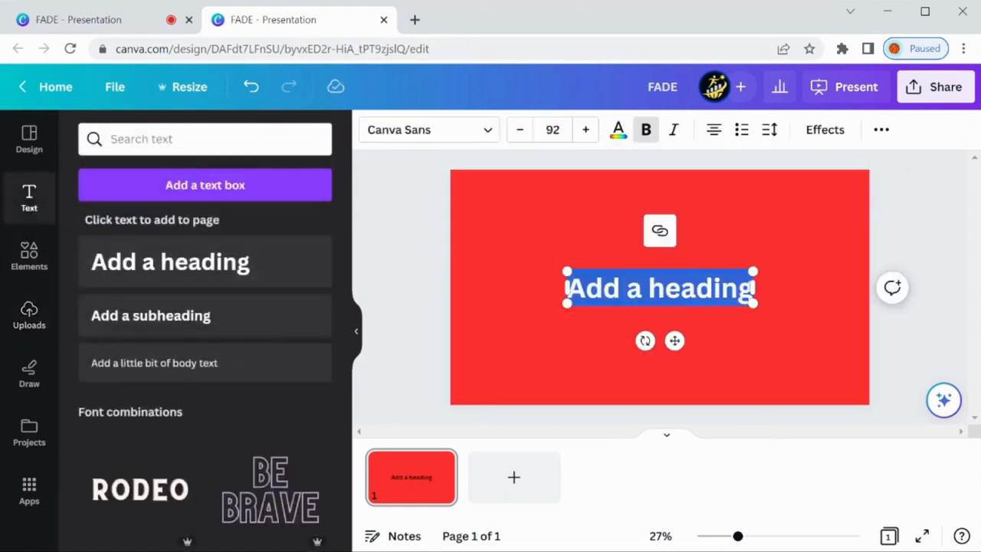
{"action": "type", "text": "FA"}
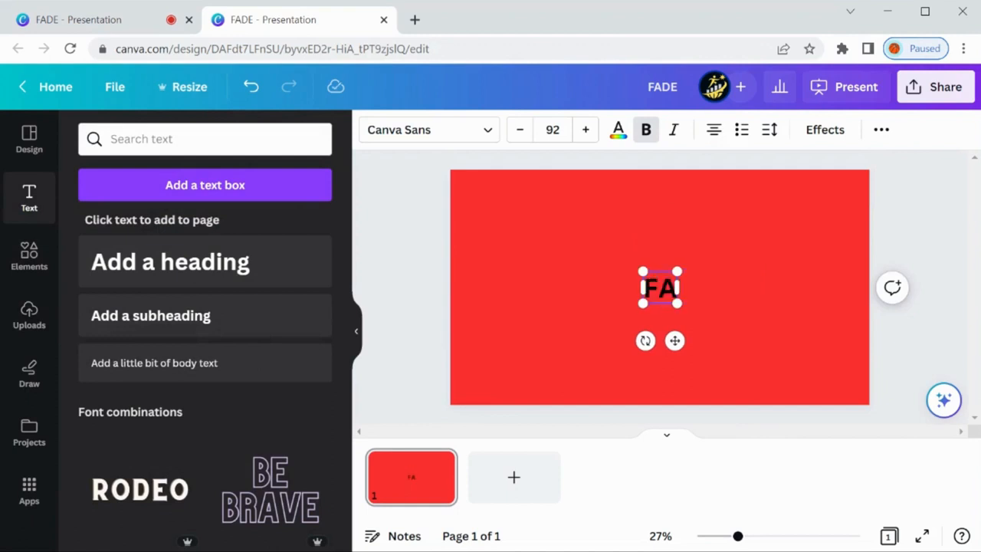
{"action": "type", "text": "DE"}
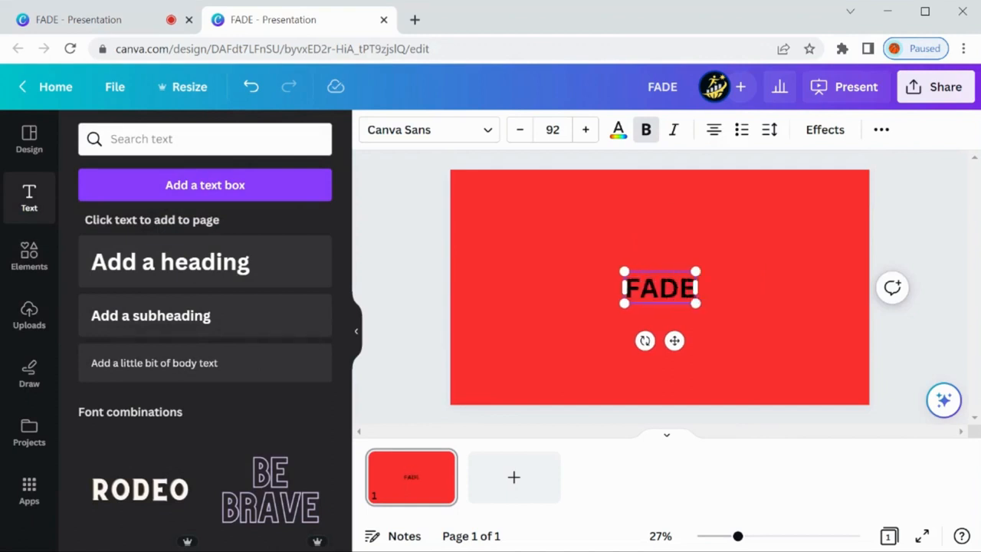
{"action": "left_click", "coordinate": [771, 276]}
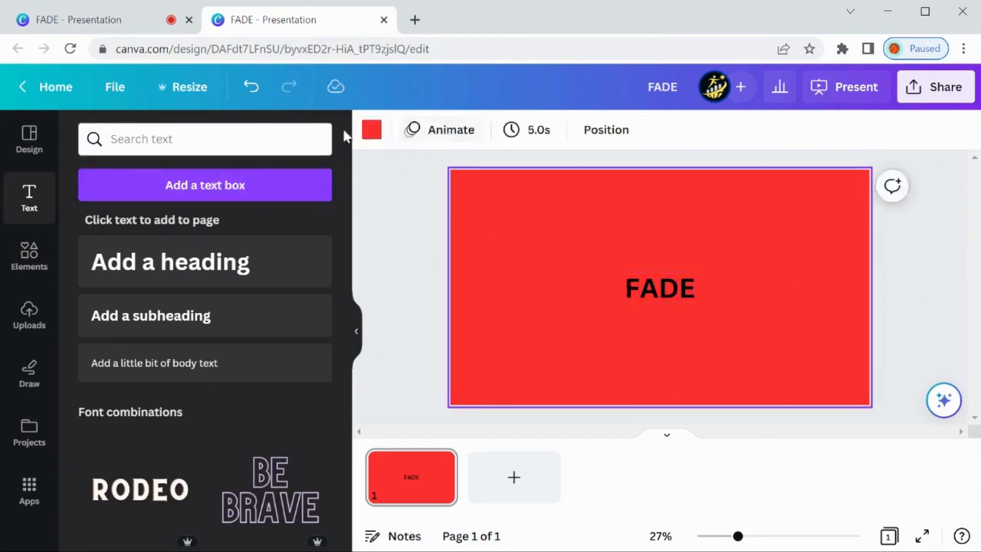
Search the fonts for "ant" and set the FADE heading in Anton
{"action": "left_click", "coordinate": [662, 286]}
{"action": "left_click", "coordinate": [488, 136]}
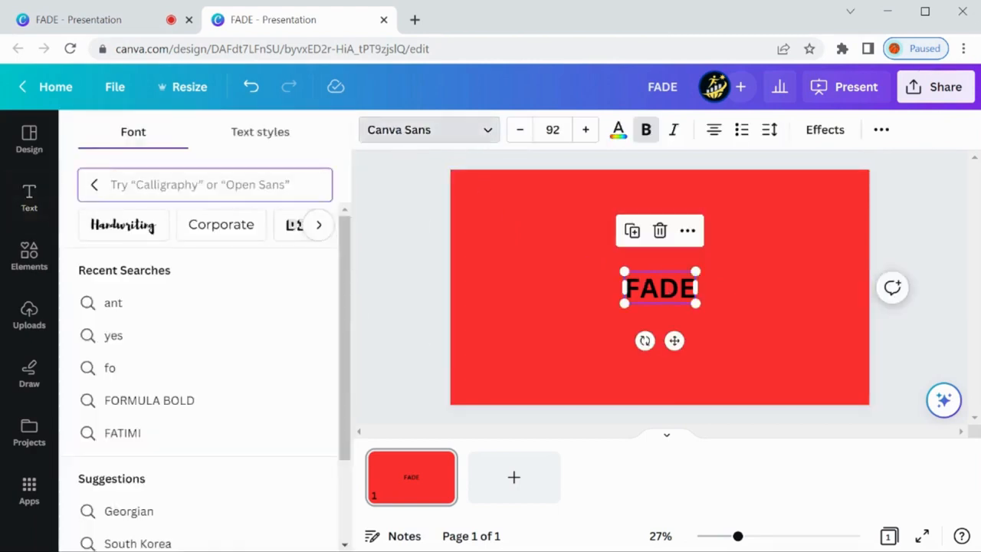
{"action": "type", "text": "ant"}
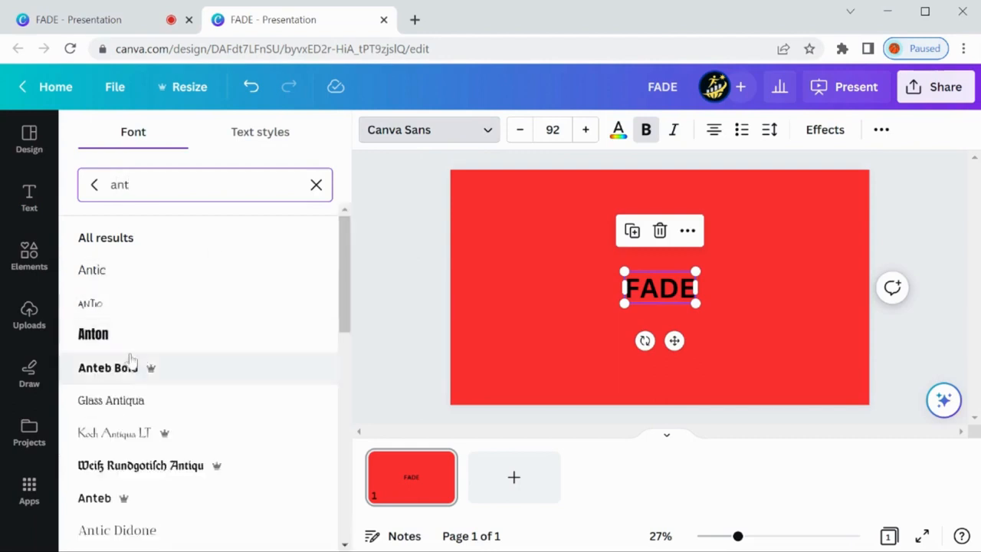
{"action": "left_click", "coordinate": [107, 345]}
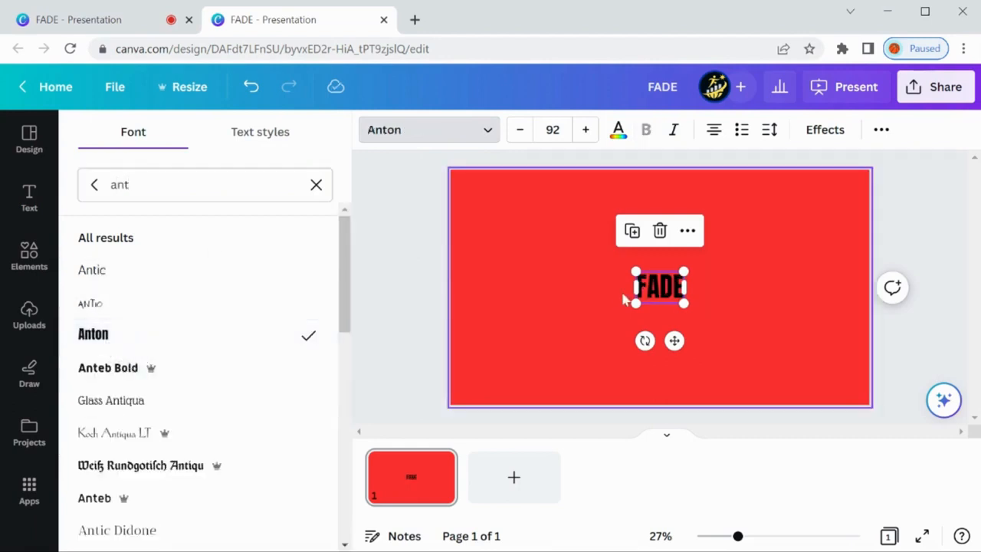
Enlarge the FADE heading to a font size of about 477 and place it in the upper middle of the page
{"action": "left_click_drag", "start_coordinate": [635, 273], "coordinate": [484, 226]}
{"action": "mouse_move", "coordinate": [693, 307]}
{"action": "left_mouse_down"}
{"action": "mouse_move", "coordinate": [782, 340]}
{"action": "mouse_move", "coordinate": [687, 304]}
{"action": "mouse_move", "coordinate": [702, 306]}
{"action": "left_mouse_up"}
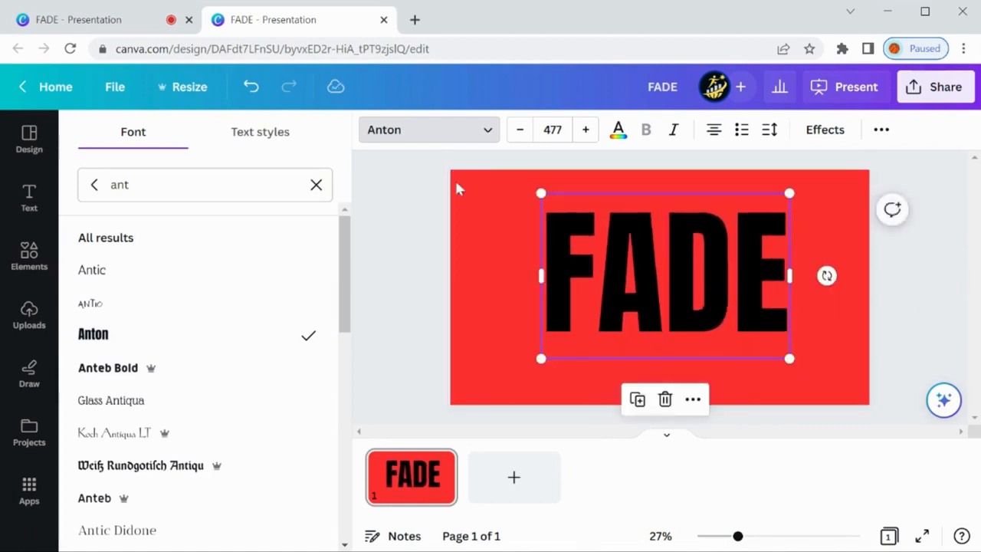
{"action": "left_click_drag", "start_coordinate": [651, 287], "coordinate": [639, 280]}
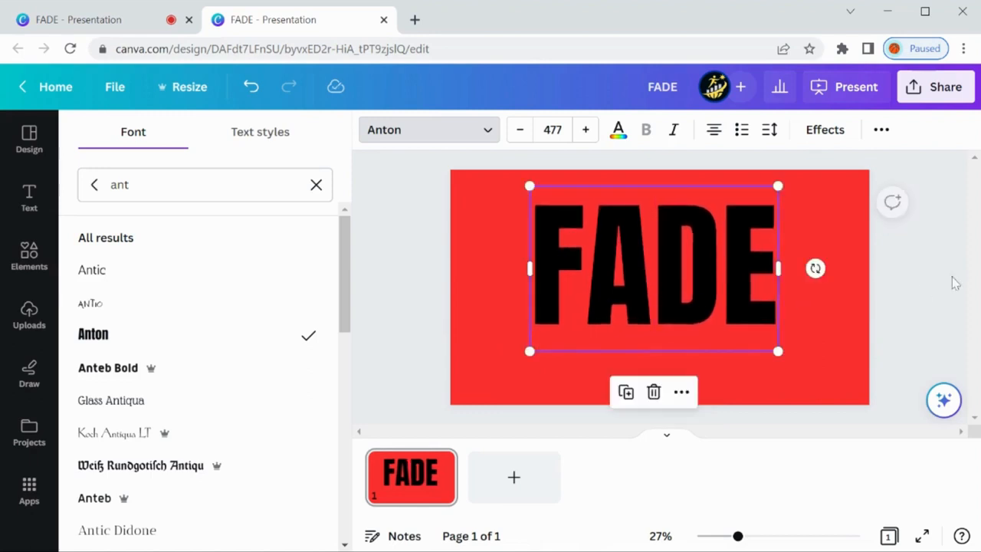
{"action": "left_click", "coordinate": [944, 283]}
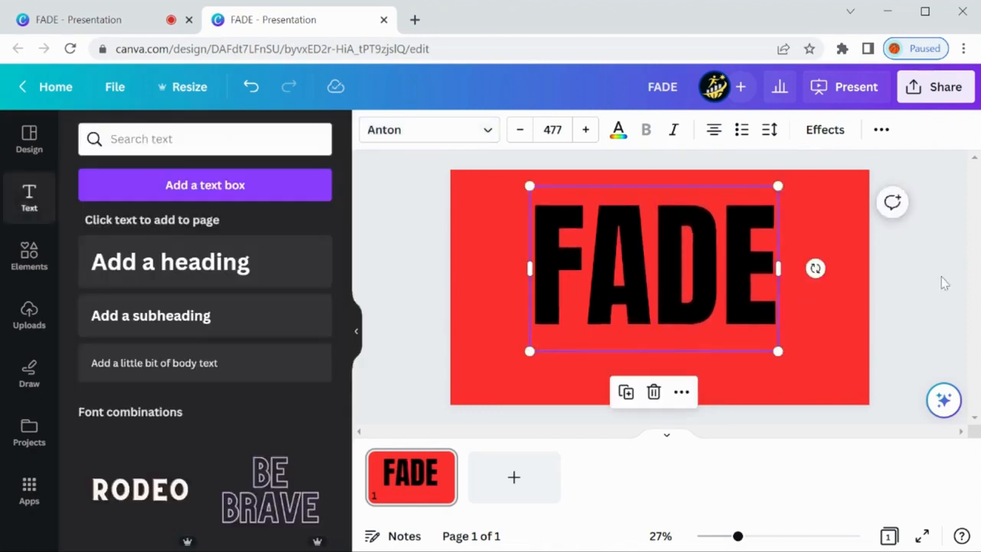
Change the colour of the whole FADE heading to the default solid white
{"action": "left_click", "coordinate": [685, 275]}
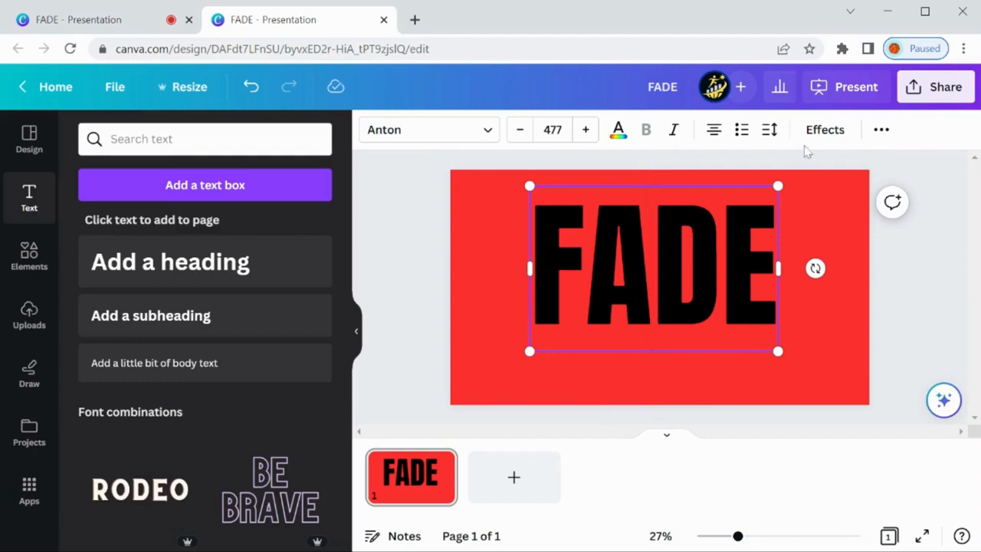
{"action": "left_click", "coordinate": [618, 132]}
{"action": "left_click_drag", "start_coordinate": [774, 283], "coordinate": [490, 337]}
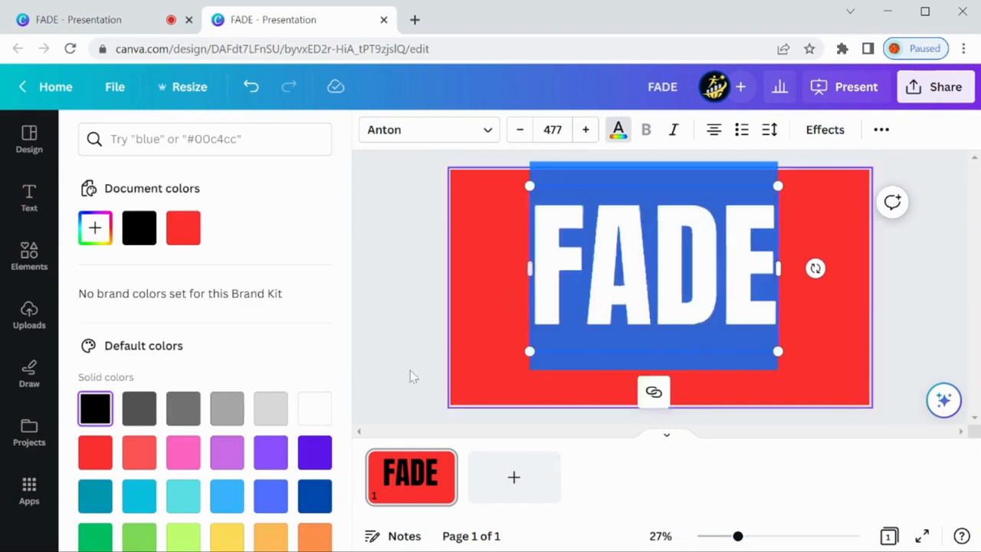
{"action": "left_click", "coordinate": [313, 408]}
{"action": "key", "text": "Escape"}
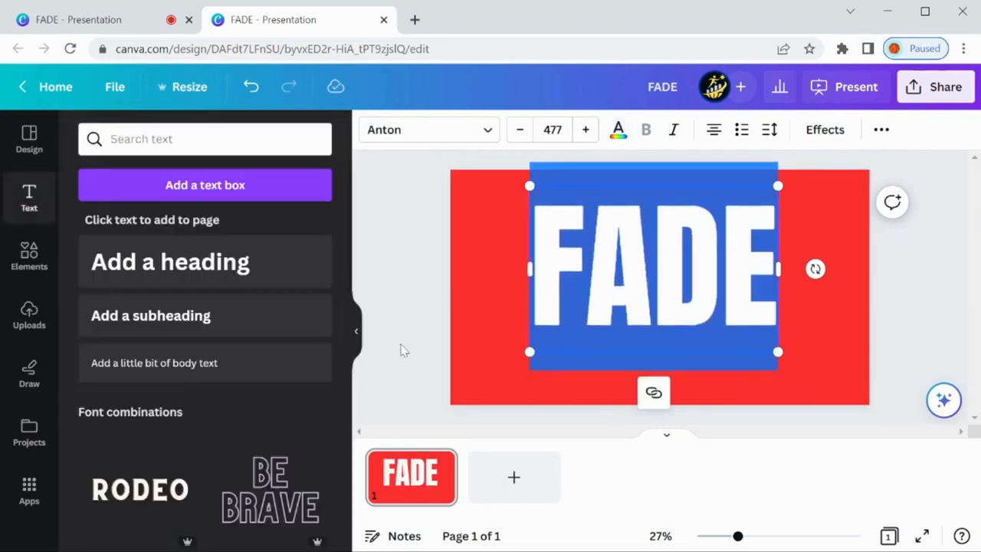
{"action": "left_click", "coordinate": [404, 350]}
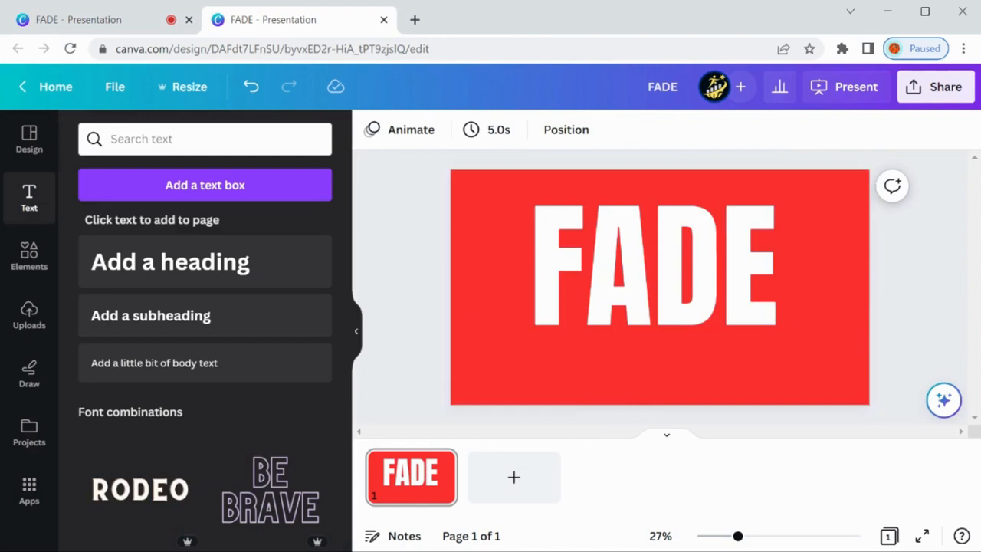
Apply the Lift text effect to the FADE heading with an intensity of 68
{"action": "left_click", "coordinate": [638, 248]}
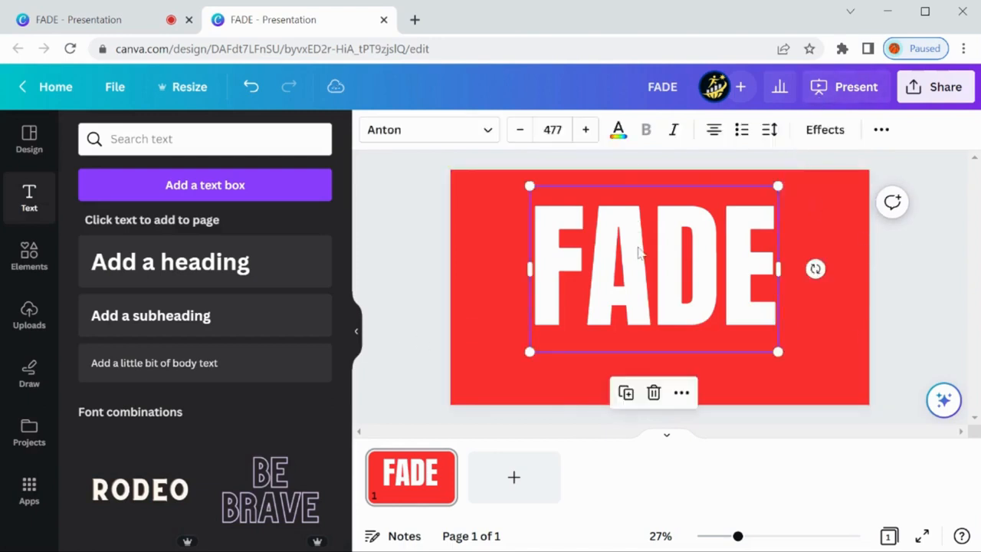
{"action": "left_click", "coordinate": [833, 131]}
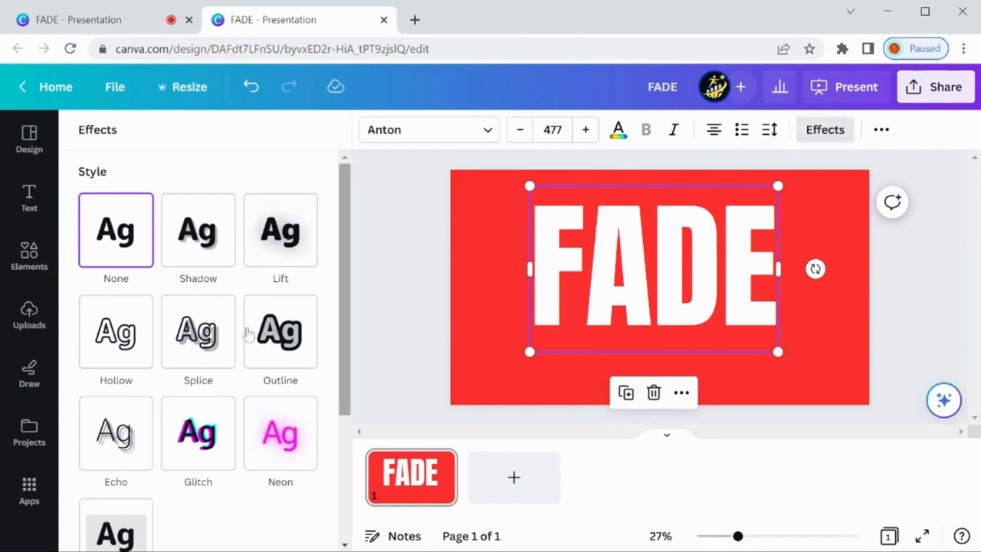
{"action": "left_click", "coordinate": [295, 247]}
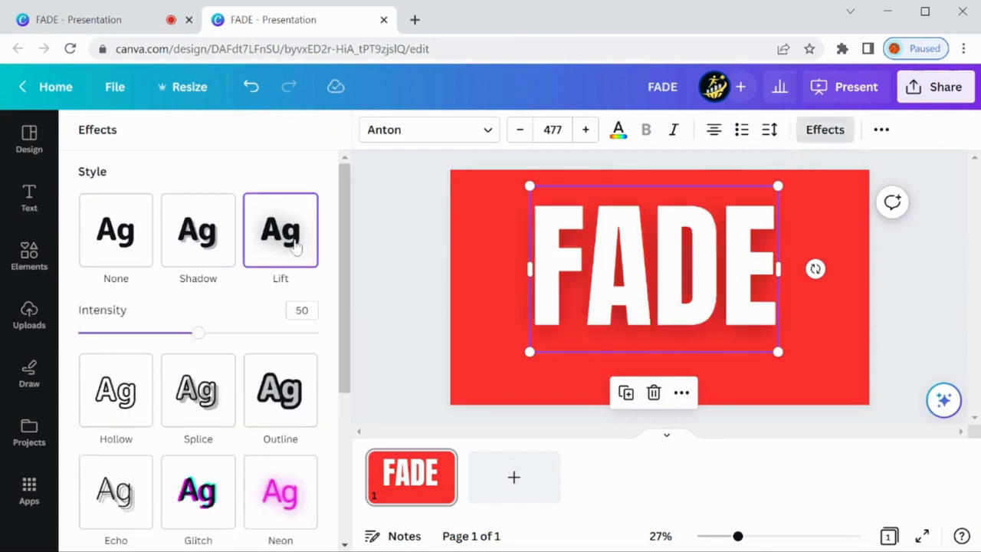
{"action": "left_click_drag", "start_coordinate": [198, 332], "coordinate": [244, 339]}
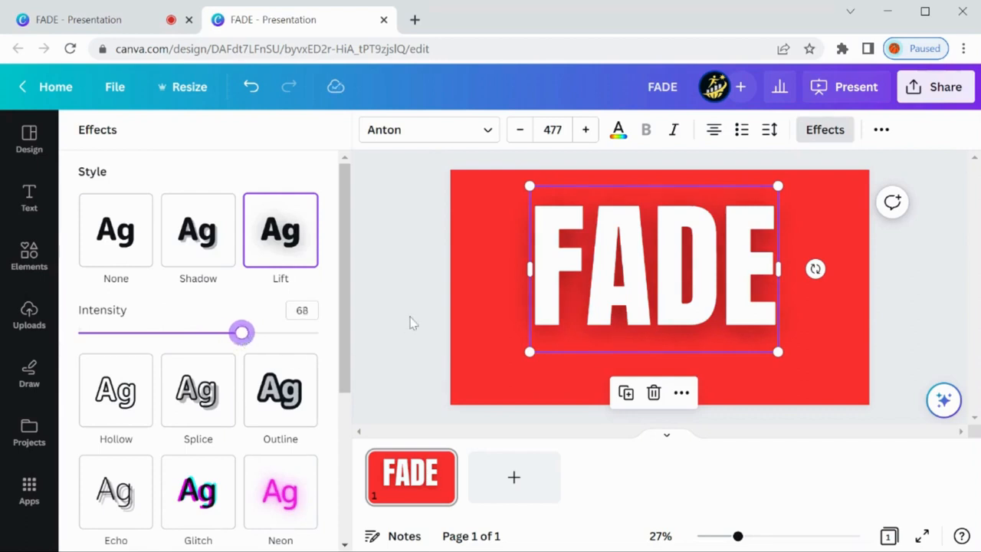
{"action": "left_click", "coordinate": [409, 323]}
{"action": "left_click", "coordinate": [941, 308]}
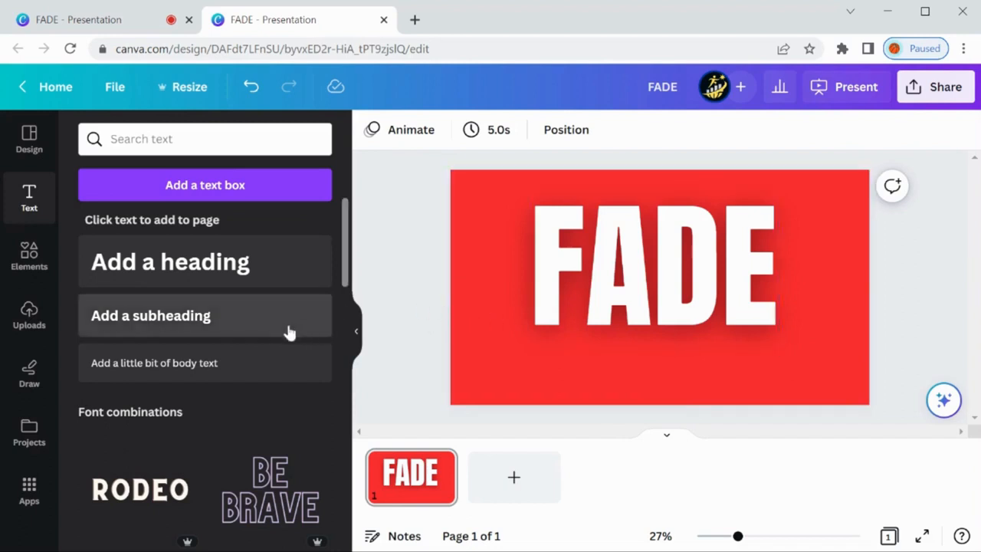
Search the elements for "Transparent gradient" and add the teal graphic that fades upward to transparent
{"action": "left_click", "coordinate": [22, 258]}
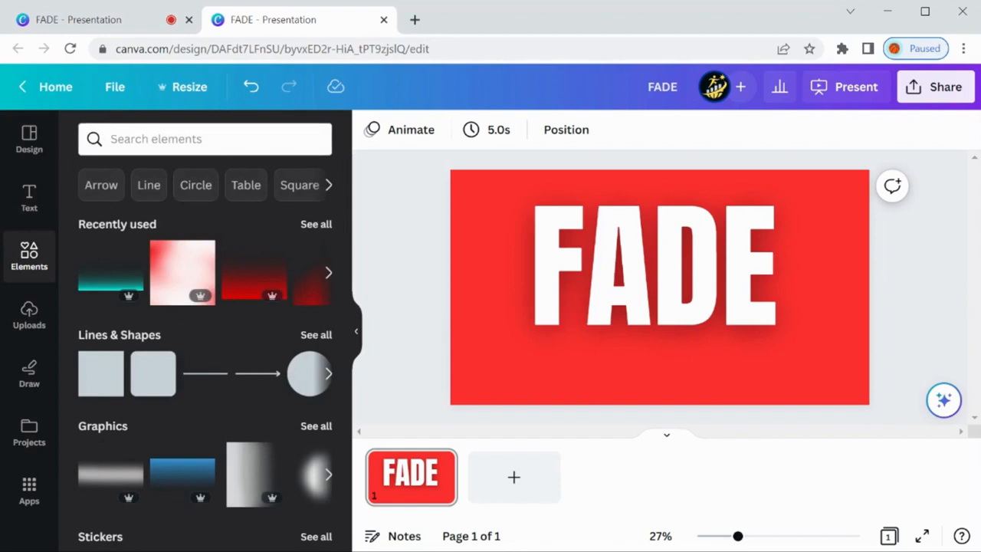
{"action": "left_click", "coordinate": [146, 139]}
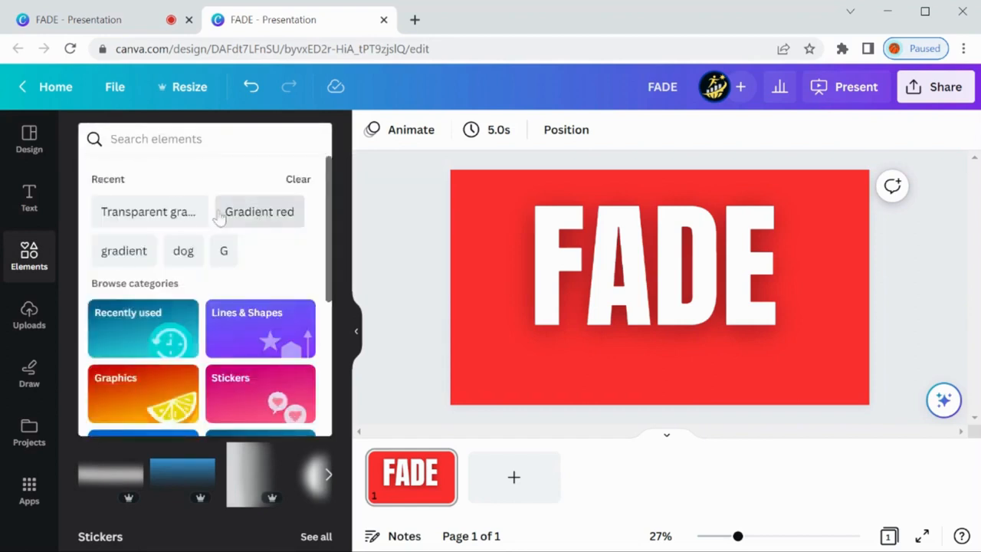
{"action": "left_click", "coordinate": [136, 213]}
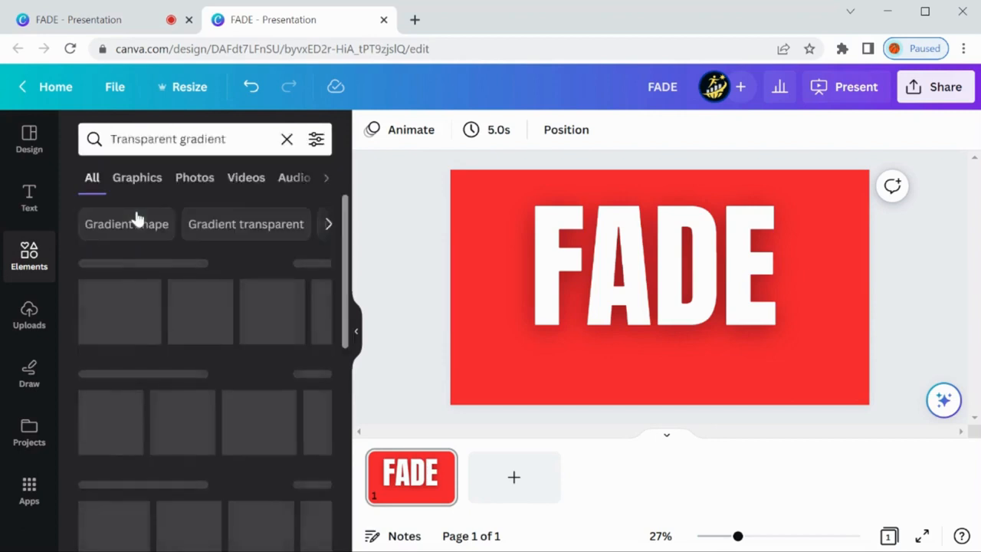
{"action": "scroll", "coordinate": [197, 284], "scroll_direction": "down", "scroll_amount": 2}
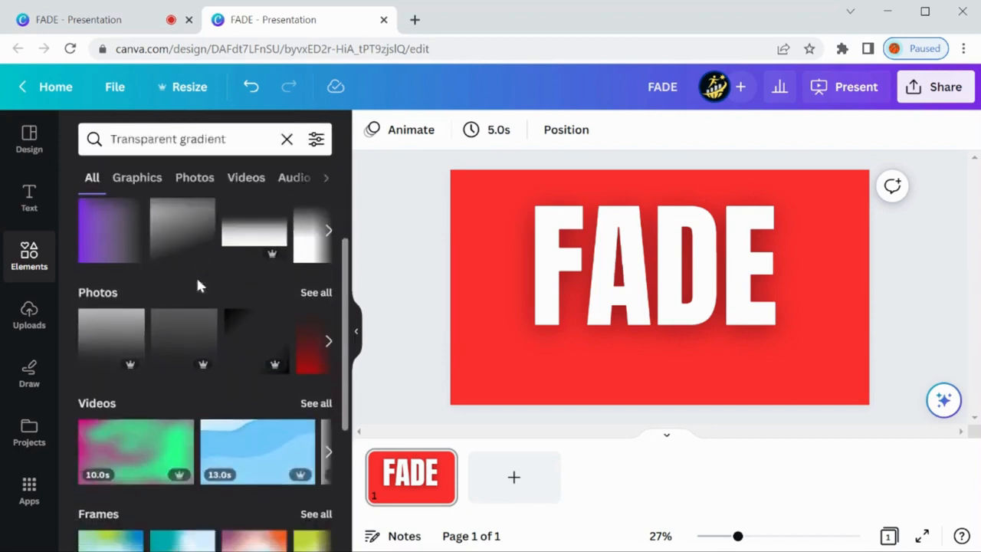
{"action": "scroll", "coordinate": [256, 284], "scroll_direction": "up", "scroll_amount": 2}
{"action": "left_click", "coordinate": [315, 264]}
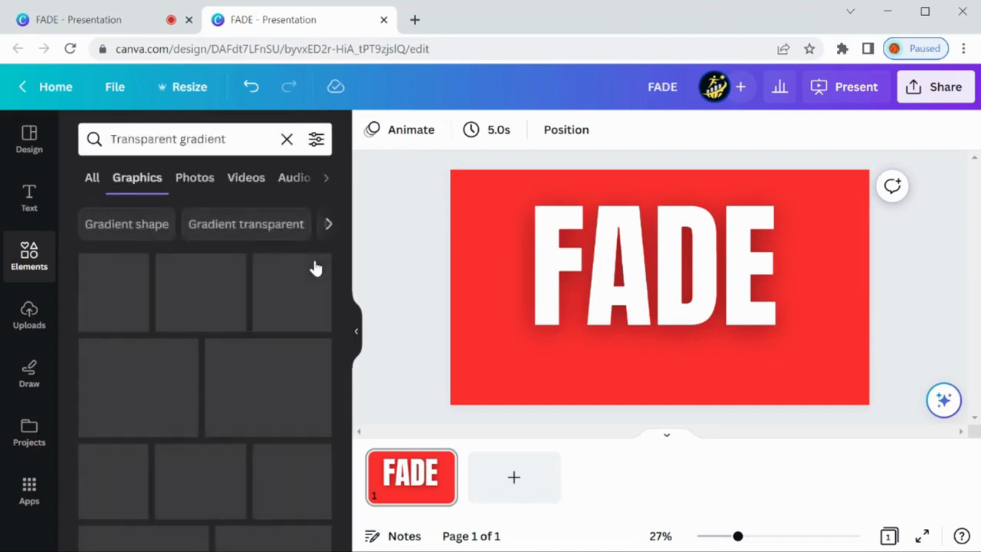
{"action": "scroll", "coordinate": [309, 279], "scroll_direction": "down", "scroll_amount": 2}
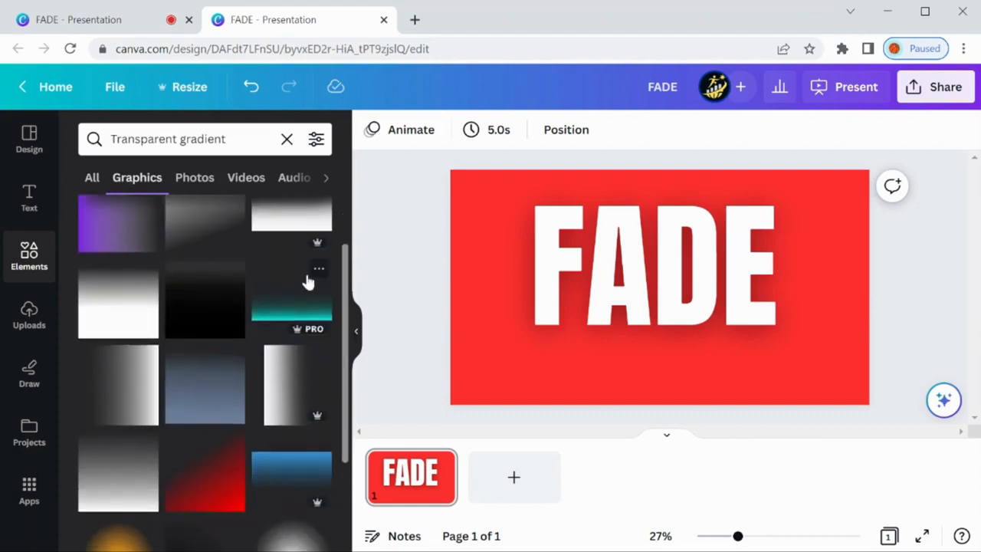
{"action": "left_click", "coordinate": [296, 309]}
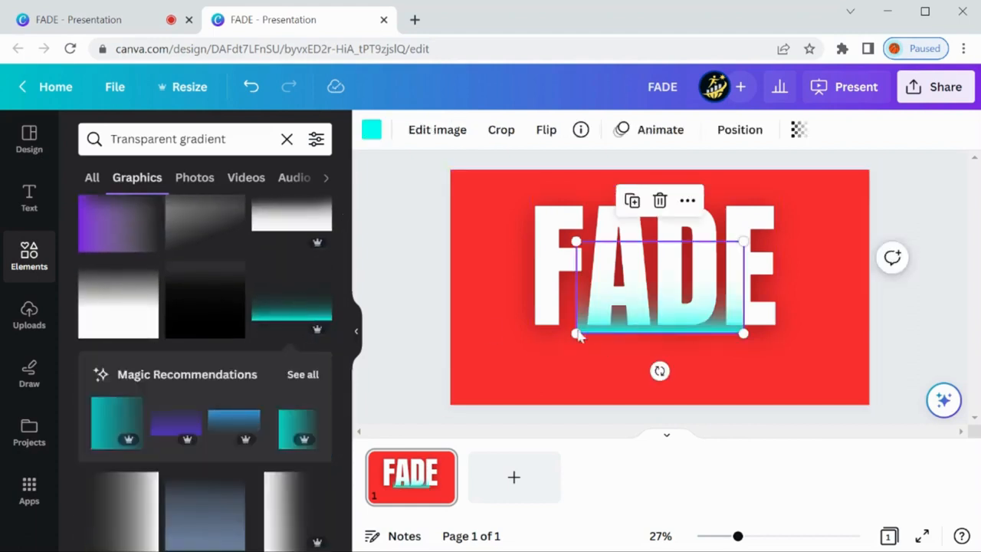
Stretch the gradient to cover the page, recolour it the same red as the background, and nudge it slightly upward
{"action": "left_click_drag", "start_coordinate": [575, 333], "coordinate": [445, 395]}
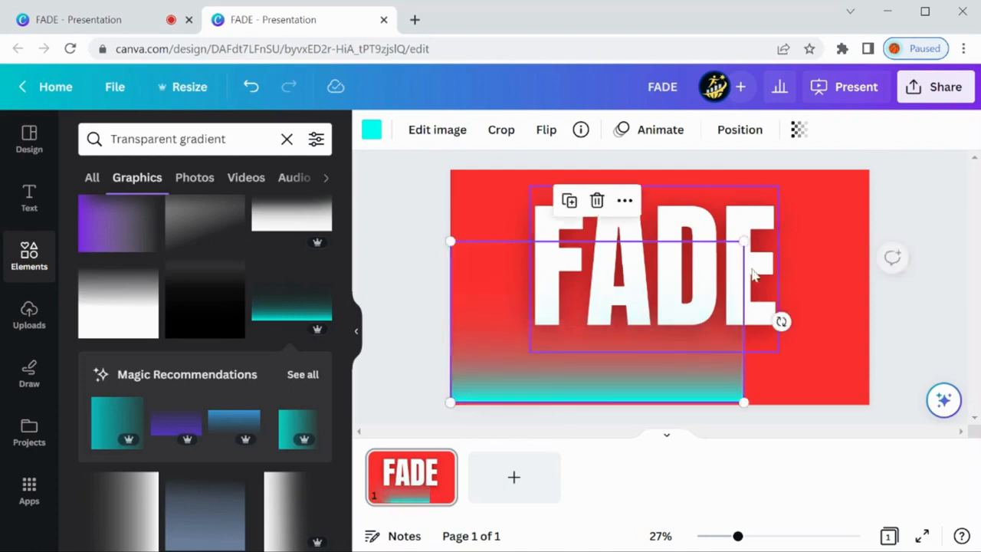
{"action": "left_click_drag", "start_coordinate": [746, 242], "coordinate": [896, 211]}
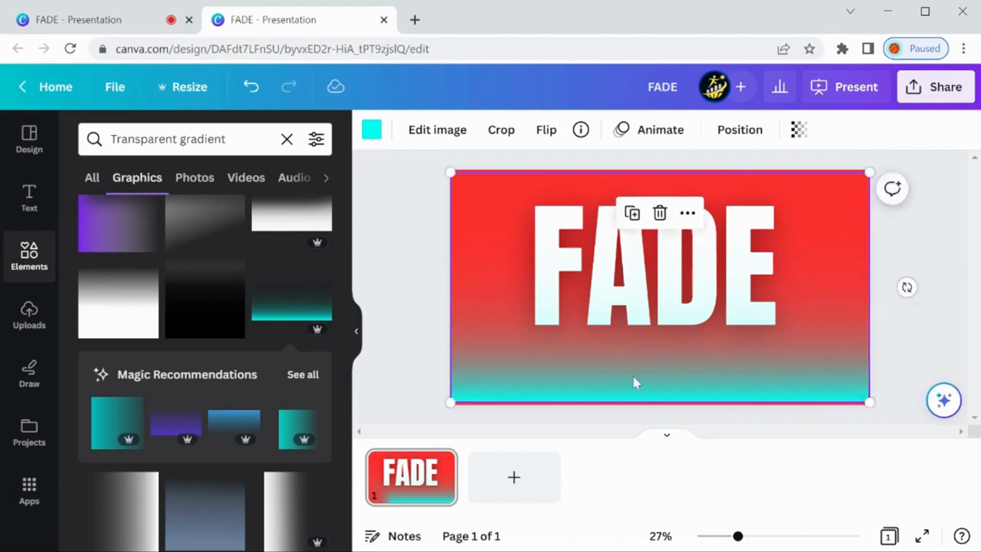
{"action": "left_click", "coordinate": [371, 131]}
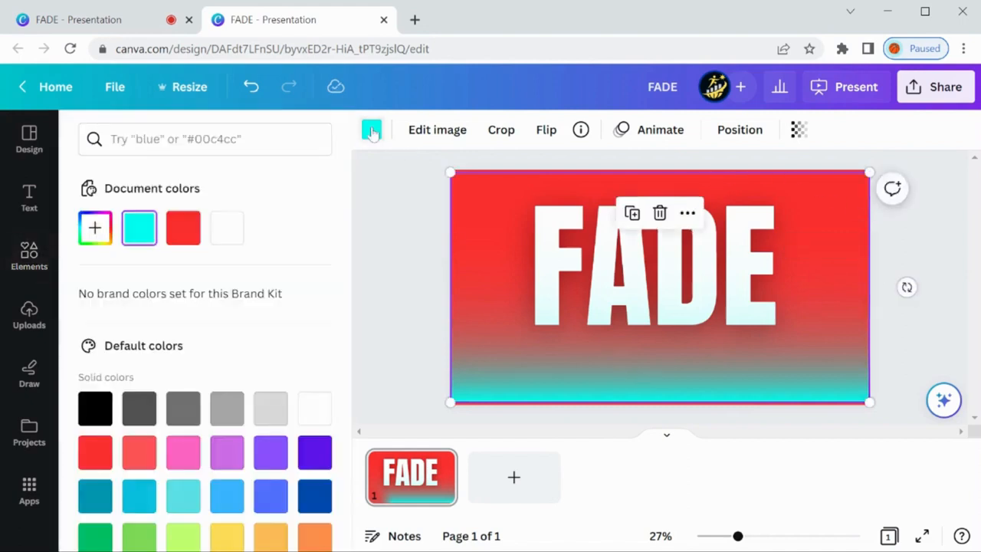
{"action": "left_click", "coordinate": [95, 454]}
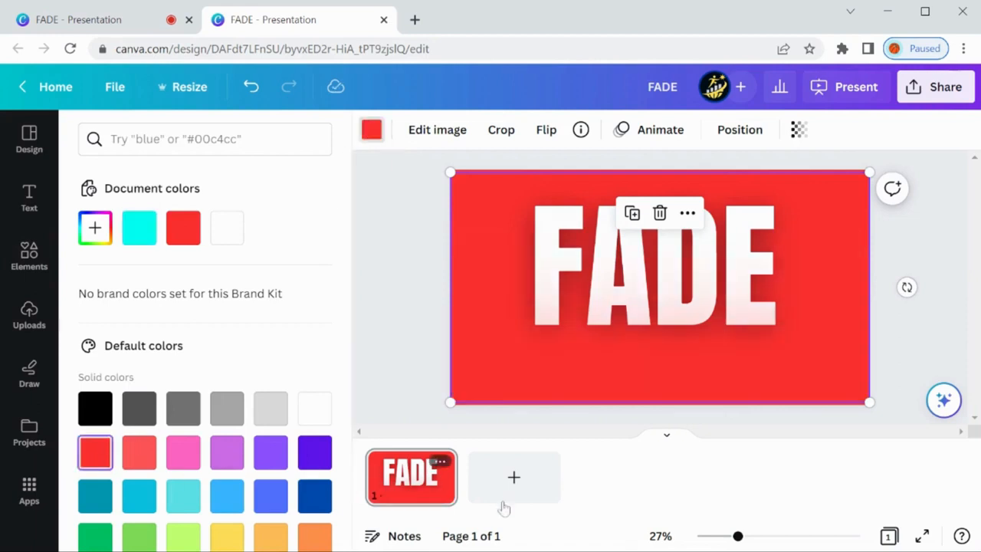
{"action": "left_click_drag", "start_coordinate": [653, 368], "coordinate": [650, 353]}
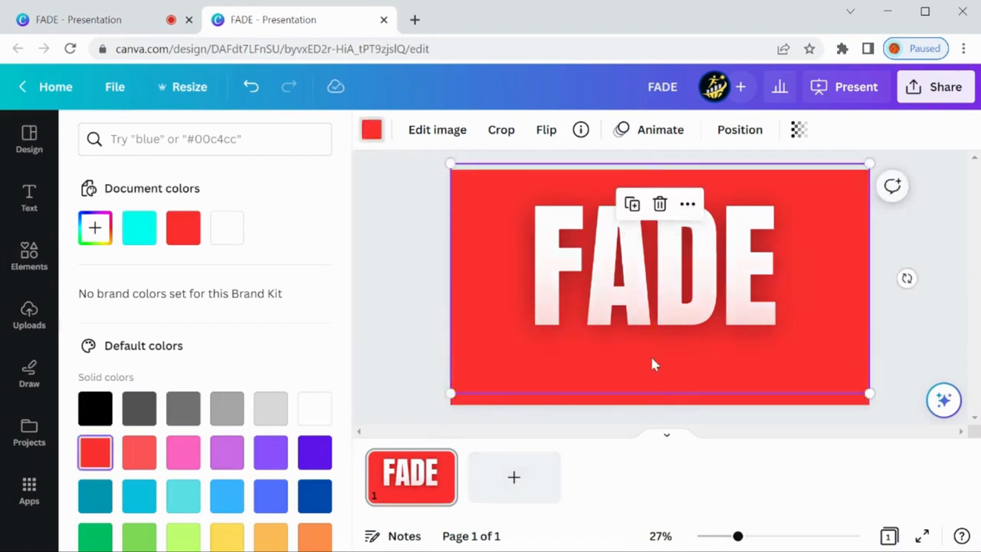
Duplicate the red gradient three times over the FADE text and shift the last copy toward the page's left side
{"action": "left_click", "coordinate": [632, 204]}
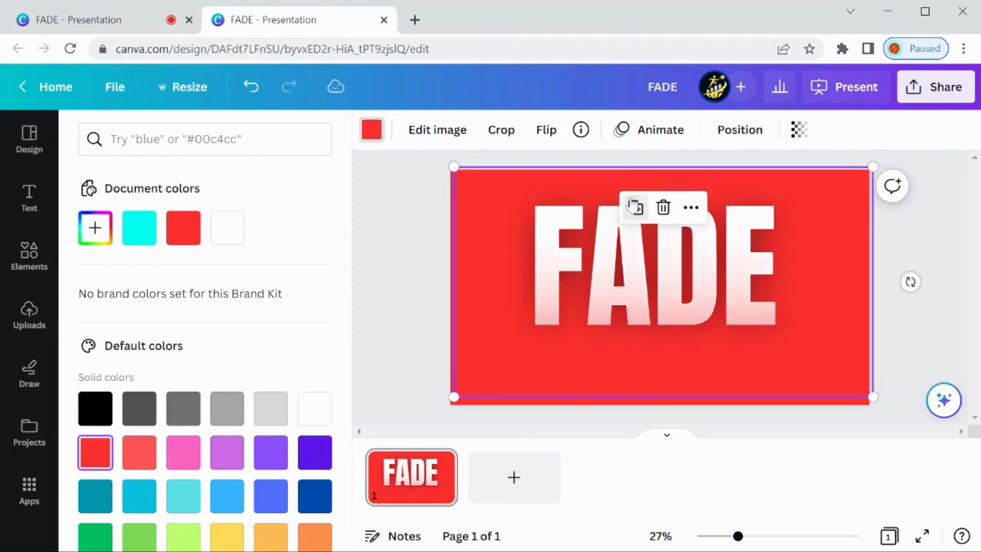
{"action": "left_click", "coordinate": [632, 205]}
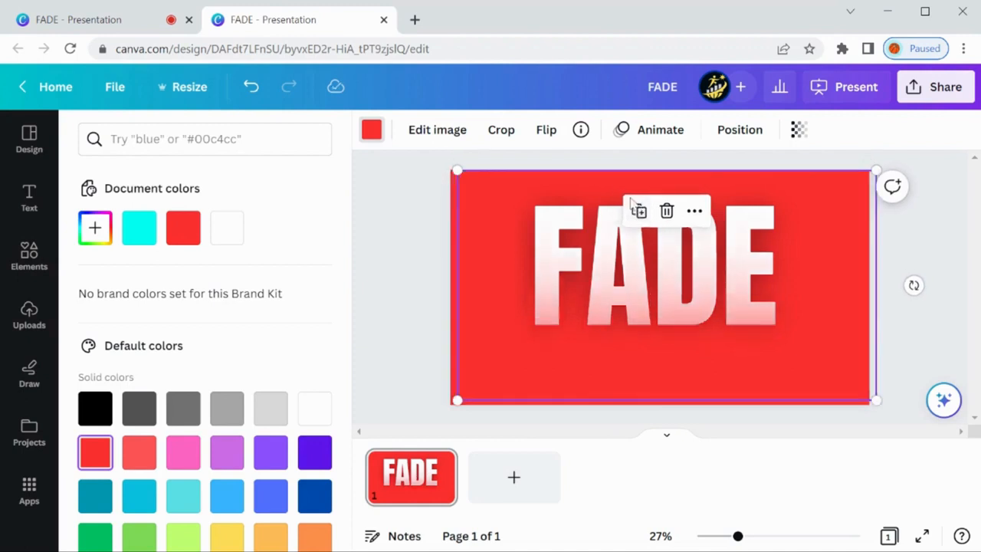
{"action": "left_click", "coordinate": [638, 210]}
{"action": "left_click_drag", "start_coordinate": [676, 308], "coordinate": [650, 306]}
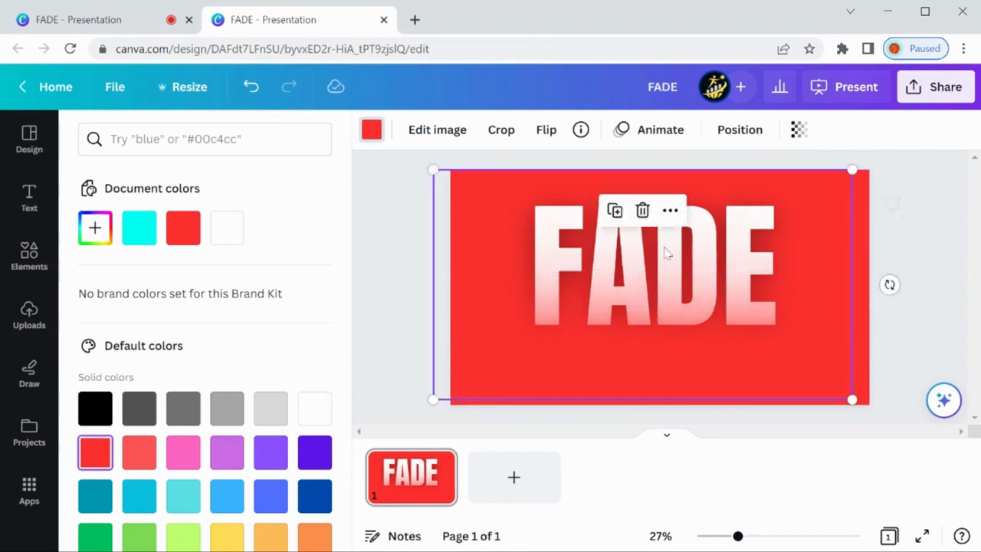
{"action": "left_click_drag", "start_coordinate": [634, 228], "coordinate": [610, 228]}
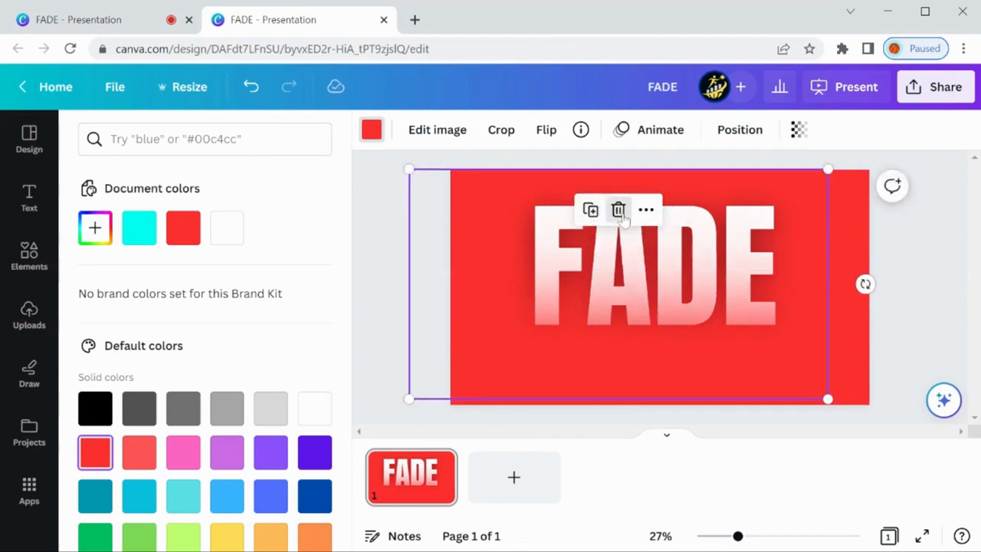
Delete the last gradient copy, then duplicate the remaining red gradient with an offset toward the page's lower right
{"action": "left_click", "coordinate": [619, 212]}
{"action": "left_click", "coordinate": [633, 309]}
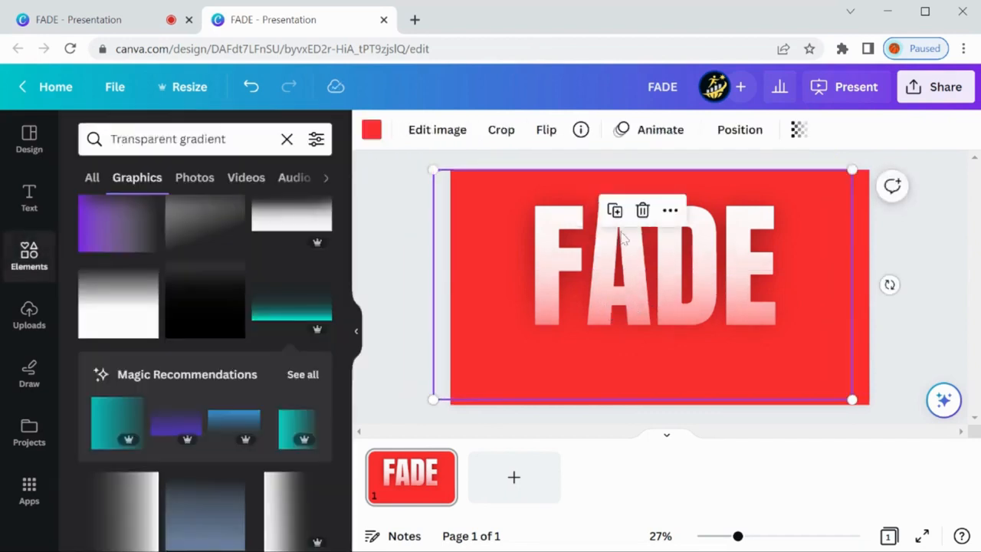
{"action": "left_click_drag", "start_coordinate": [645, 267], "coordinate": [670, 280]}
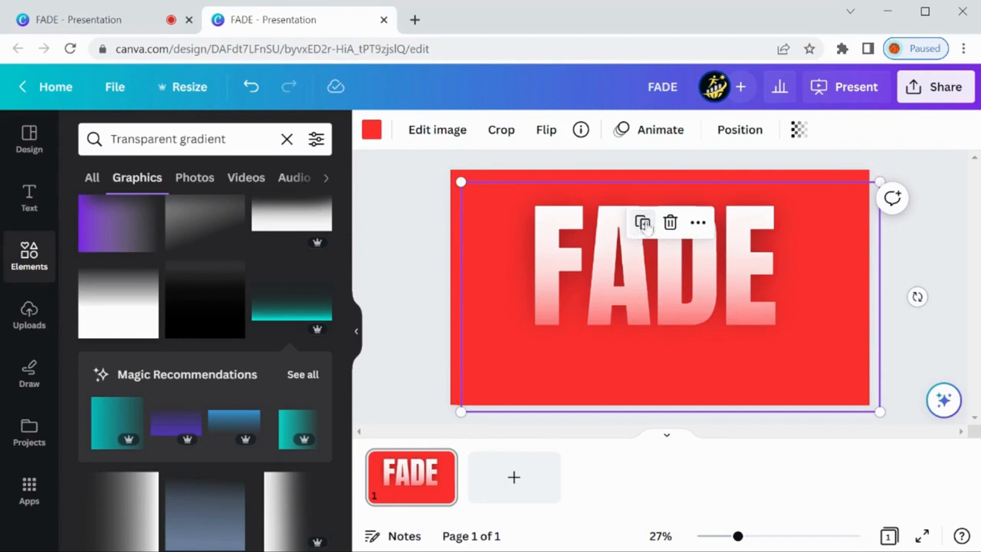
{"action": "left_click", "coordinate": [636, 223]}
{"action": "left_click", "coordinate": [648, 229]}
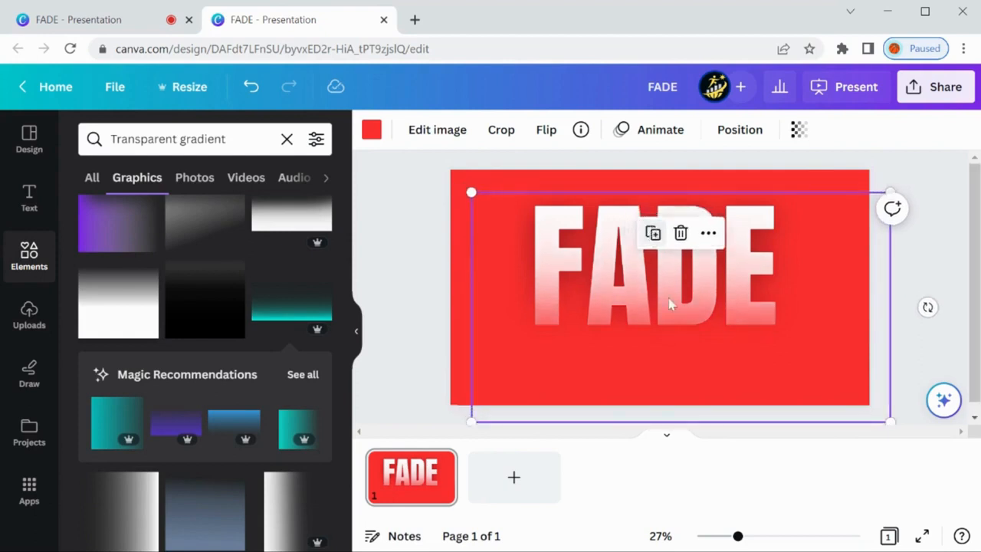
Shift the newest red gradient copy up and to the left over FADE, then delete it
{"action": "left_click_drag", "start_coordinate": [655, 318], "coordinate": [635, 304]}
{"action": "left_click", "coordinate": [619, 215]}
{"action": "left_click", "coordinate": [618, 213]}
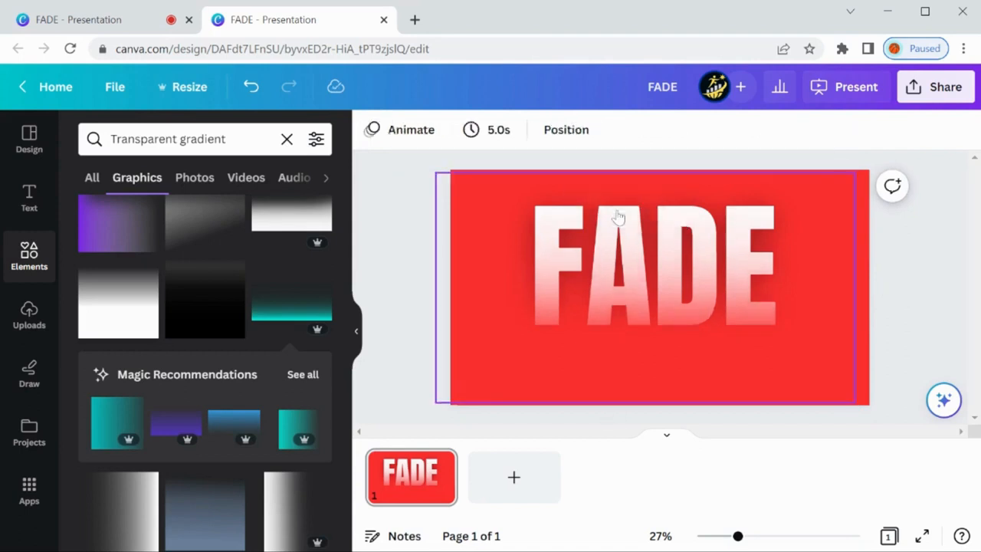
Duplicate the red gradient twice more over the lower part of the FADE text
{"action": "left_click", "coordinate": [634, 328]}
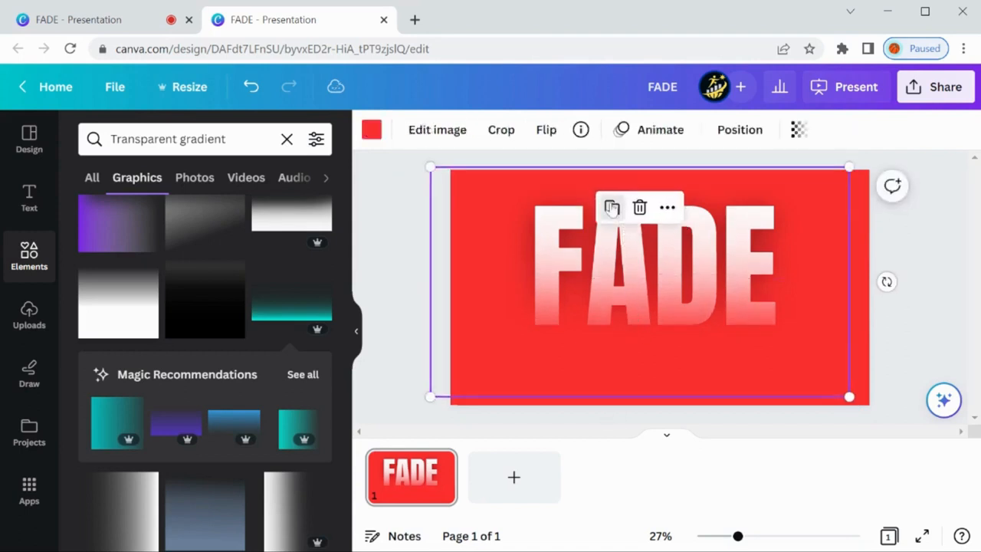
{"action": "left_click", "coordinate": [611, 208]}
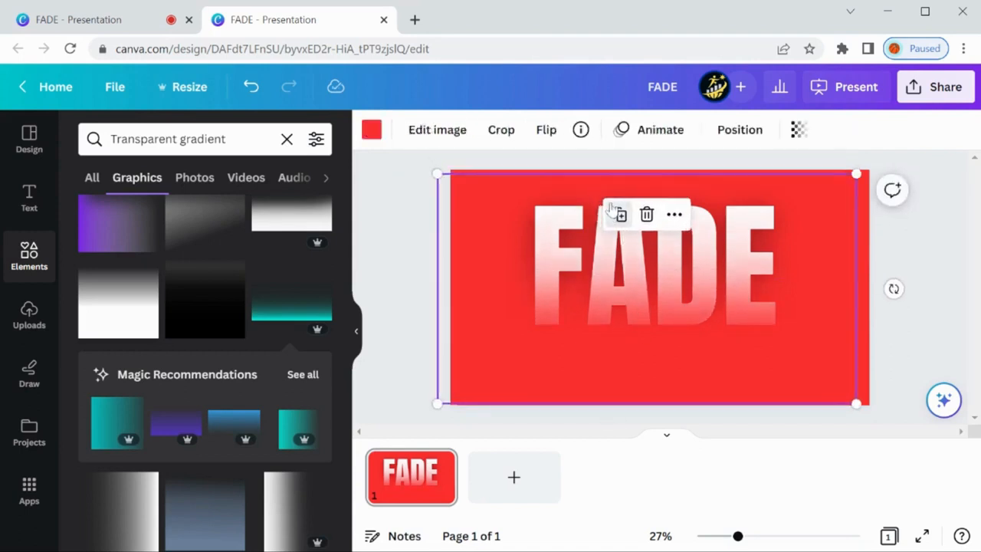
{"action": "left_click", "coordinate": [614, 211]}
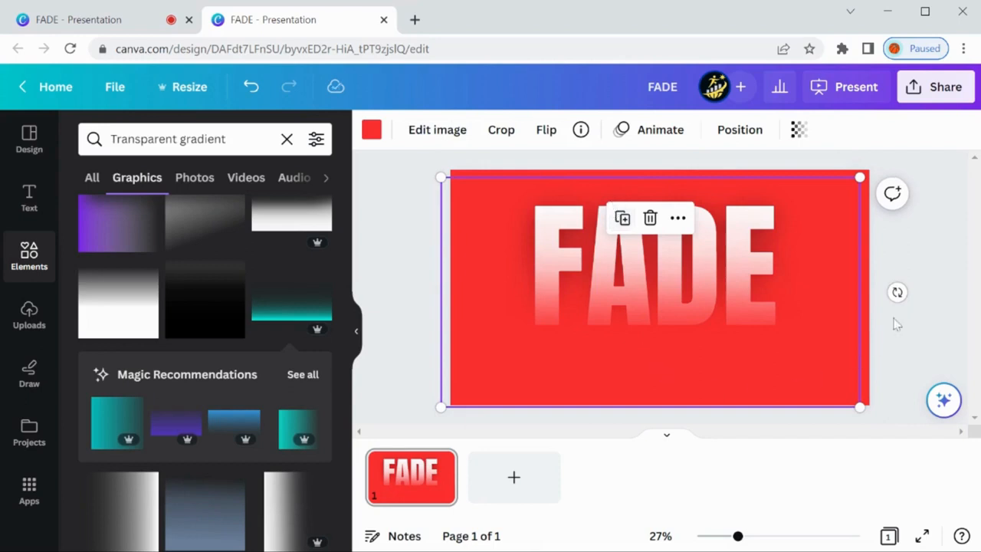
{"action": "left_click", "coordinate": [947, 313]}
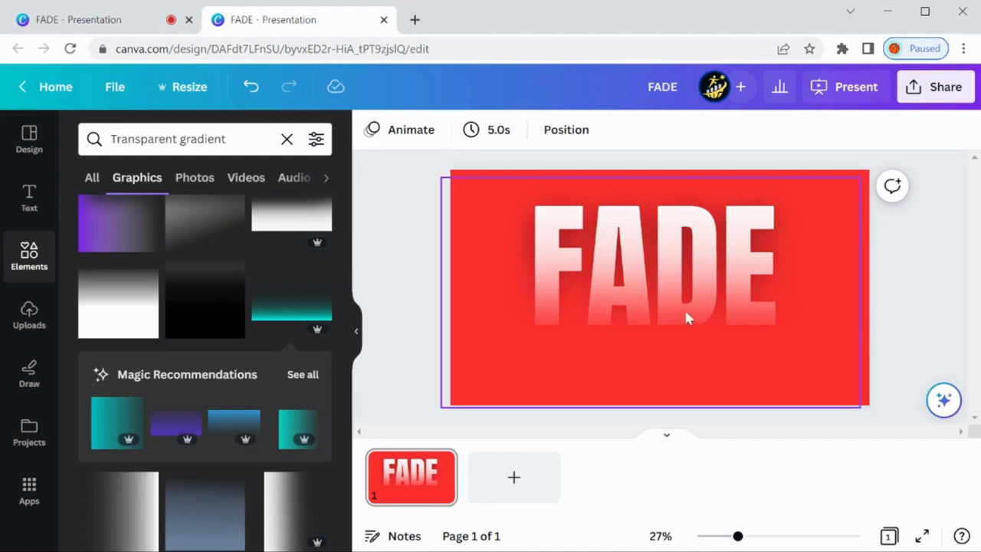
Add a new heading to the page and replace its placeholder wording with "Text"
{"action": "left_click", "coordinate": [28, 201]}
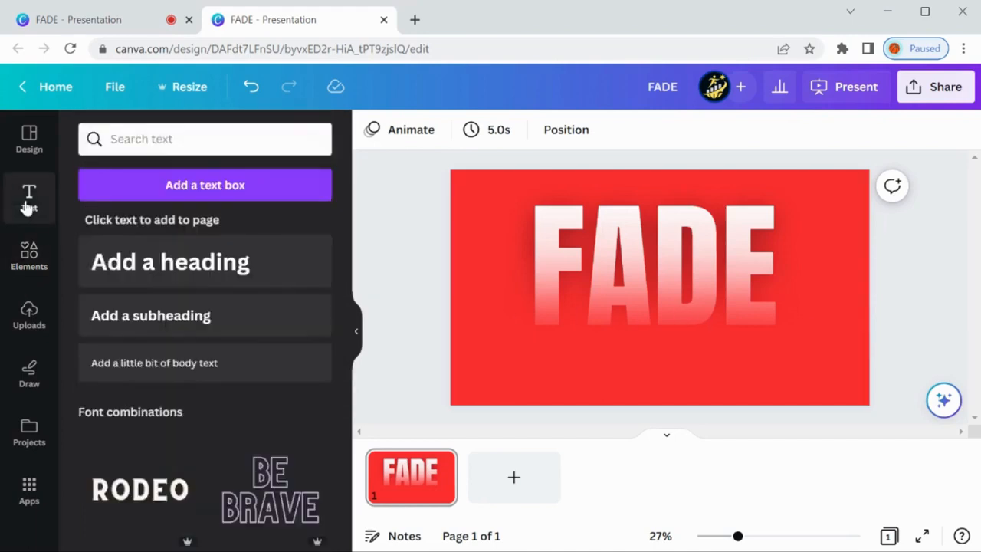
{"action": "left_click", "coordinate": [153, 264]}
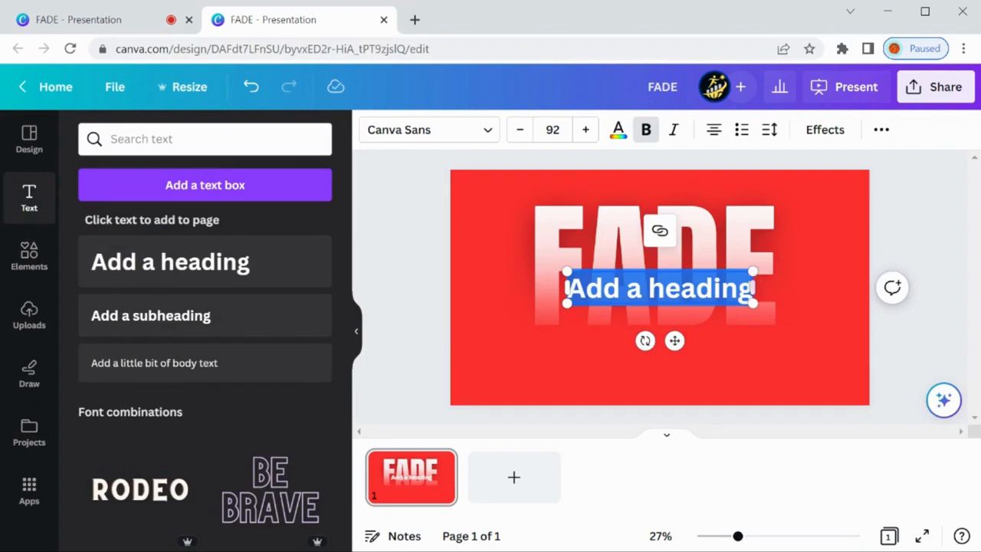
{"action": "left_click", "coordinate": [674, 289]}
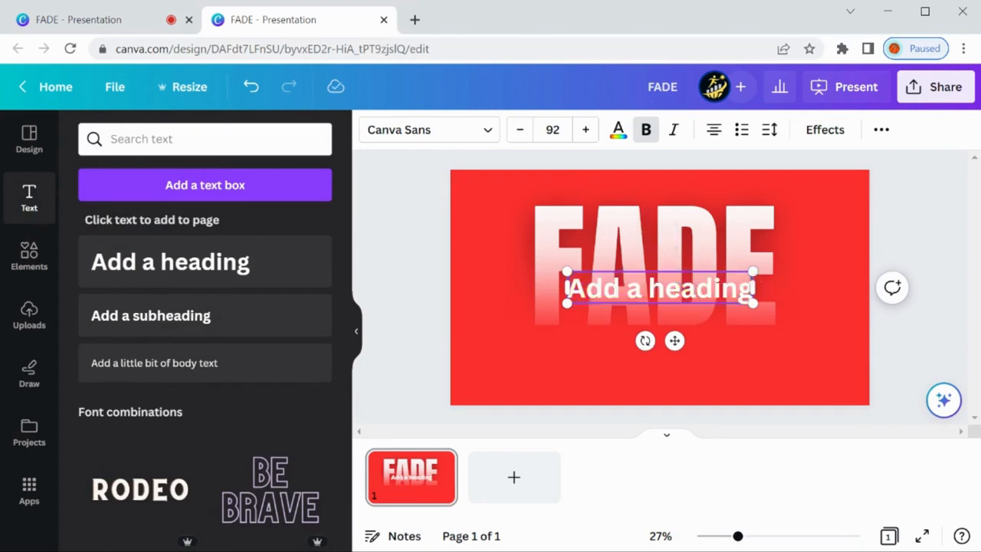
{"action": "type", "text": "Text"}
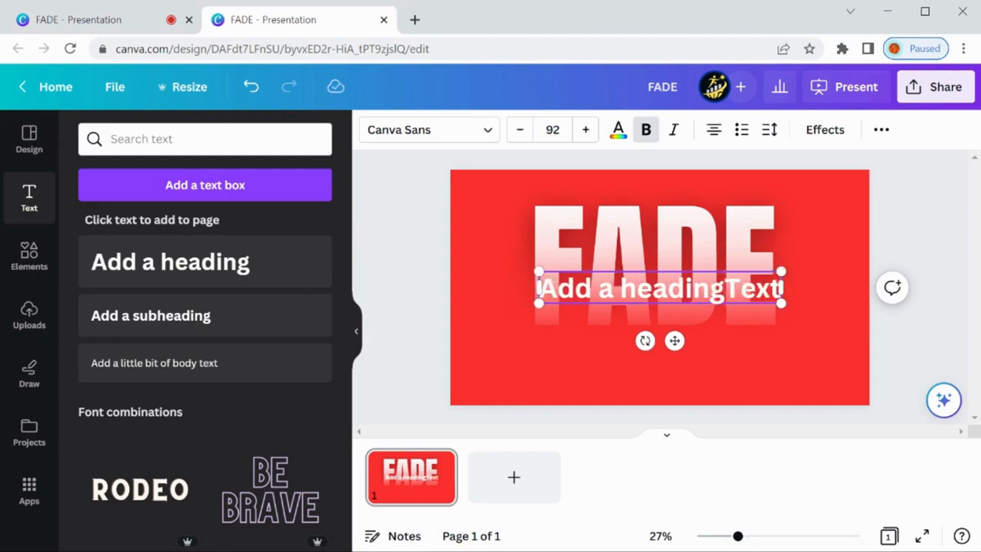
{"action": "key", "text": "BackSpace"}
{"action": "key", "text": "BackSpace"}
{"action": "key", "text": "BackSpace"}
{"action": "key", "text": "BackSpace"}
{"action": "key", "text": "BackSpace"}
{"action": "key", "text": "BackSpace"}
{"action": "key", "text": "BackSpace"}
{"action": "key", "text": "BackSpace"}
{"action": "key", "text": "BackSpace"}
{"action": "key", "text": "BackSpace"}
{"action": "key", "text": "BackSpace"}
{"action": "key", "text": "BackSpace"}
{"action": "key", "text": "BackSpace"}
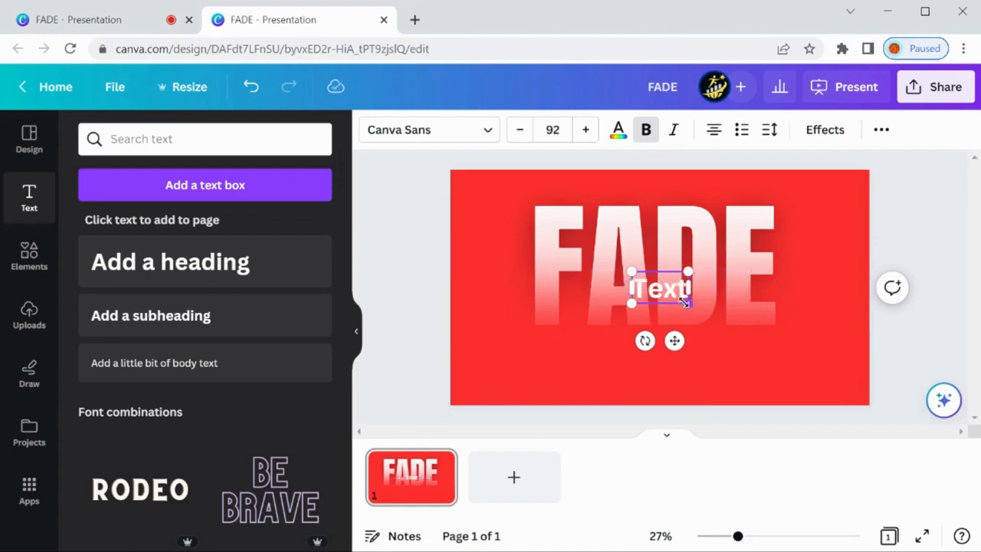
Change the "Text" heading's font to Yesteryear and enlarge it to size 350
{"action": "left_click_drag", "start_coordinate": [715, 311], "coordinate": [789, 363]}
{"action": "left_click", "coordinate": [482, 132]}
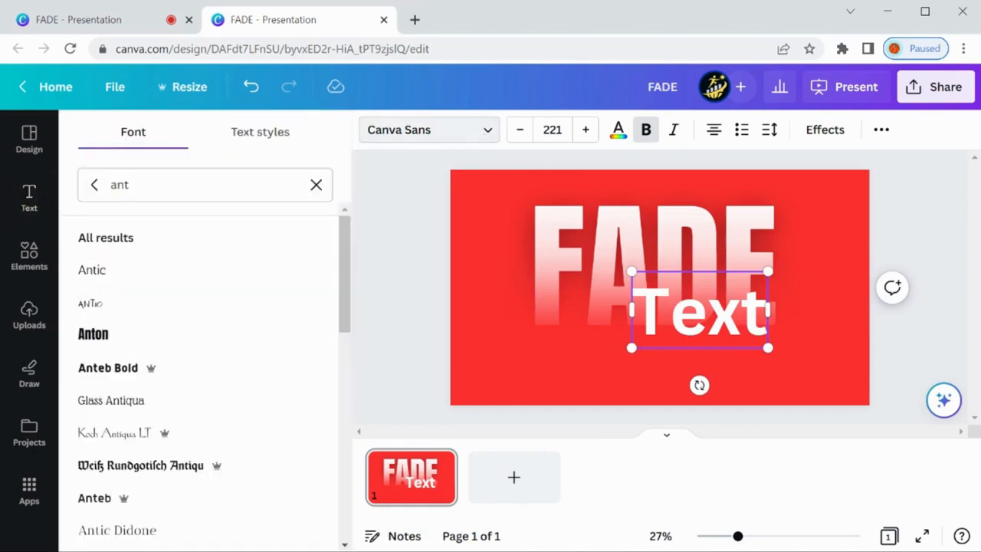
{"action": "left_click", "coordinate": [130, 184]}
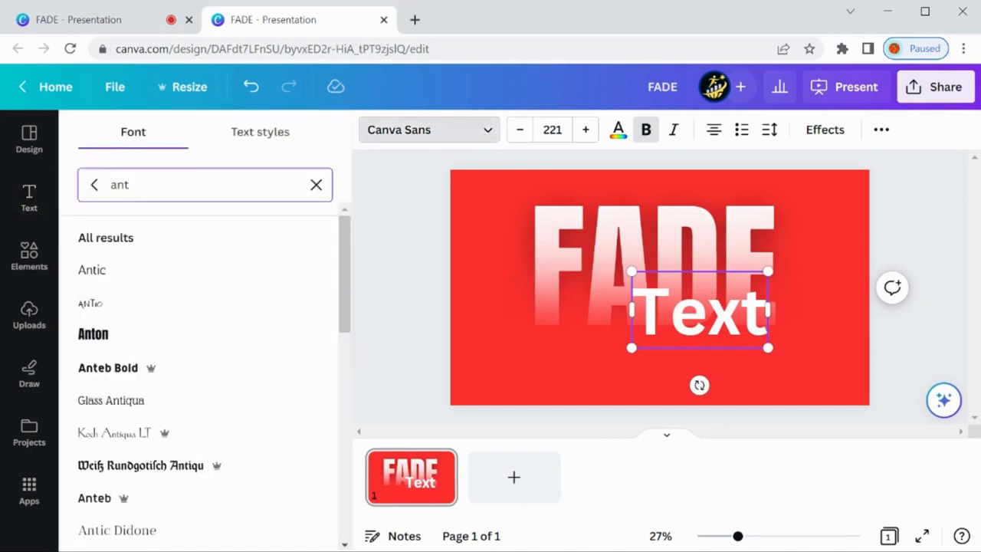
{"action": "key", "text": "BackSpace"}
{"action": "key", "text": "BackSpace"}
{"action": "key", "text": "BackSpace"}
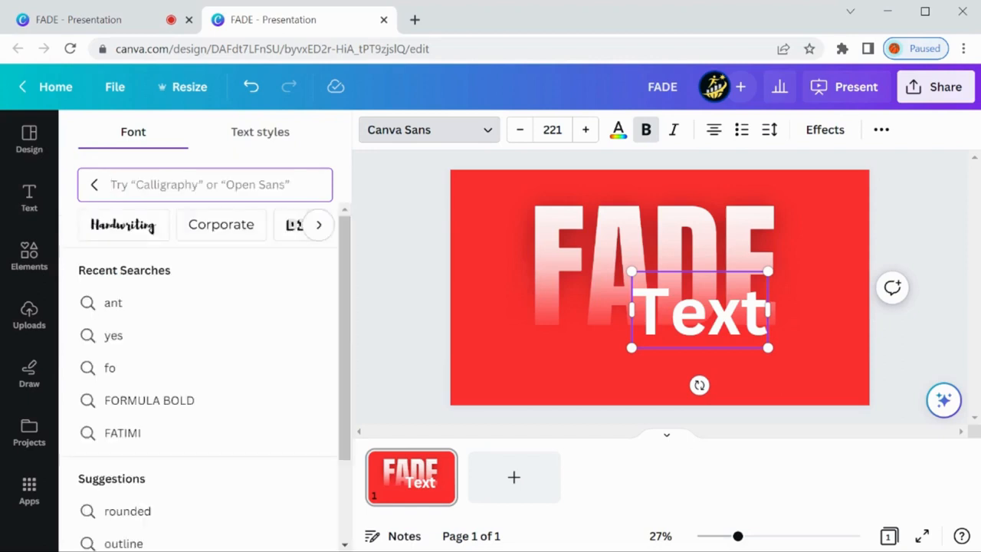
{"action": "type", "text": "yes"}
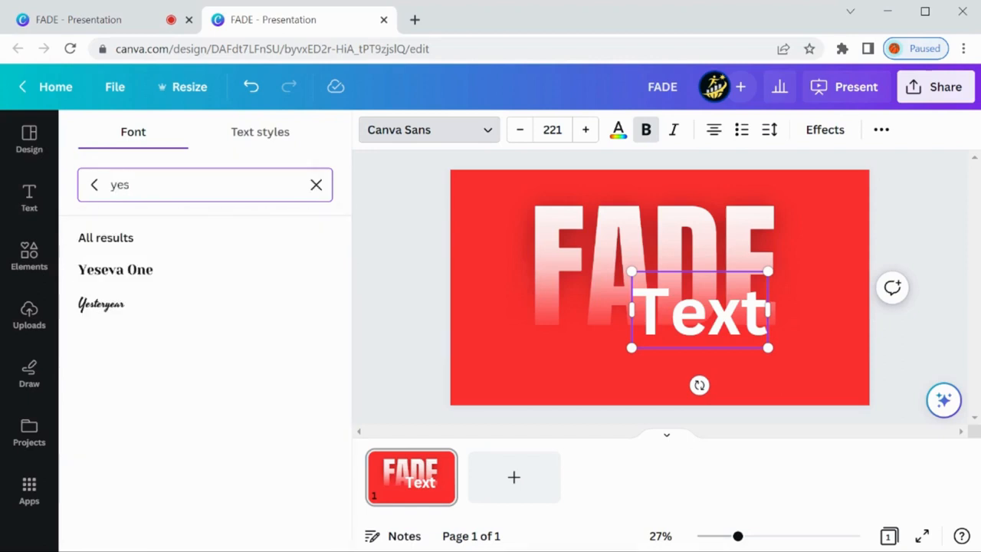
{"action": "left_click", "coordinate": [102, 305]}
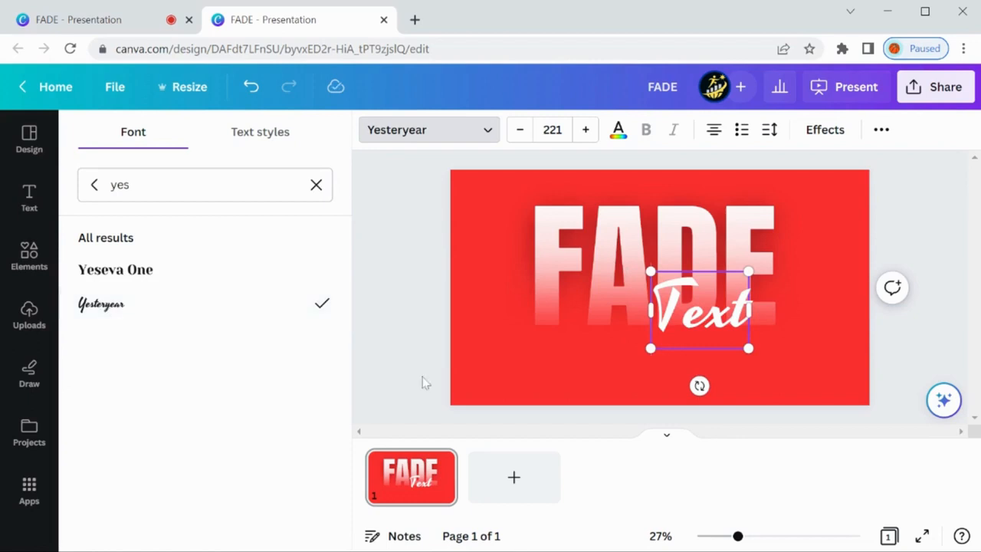
{"action": "left_click_drag", "start_coordinate": [751, 352], "coordinate": [787, 376]}
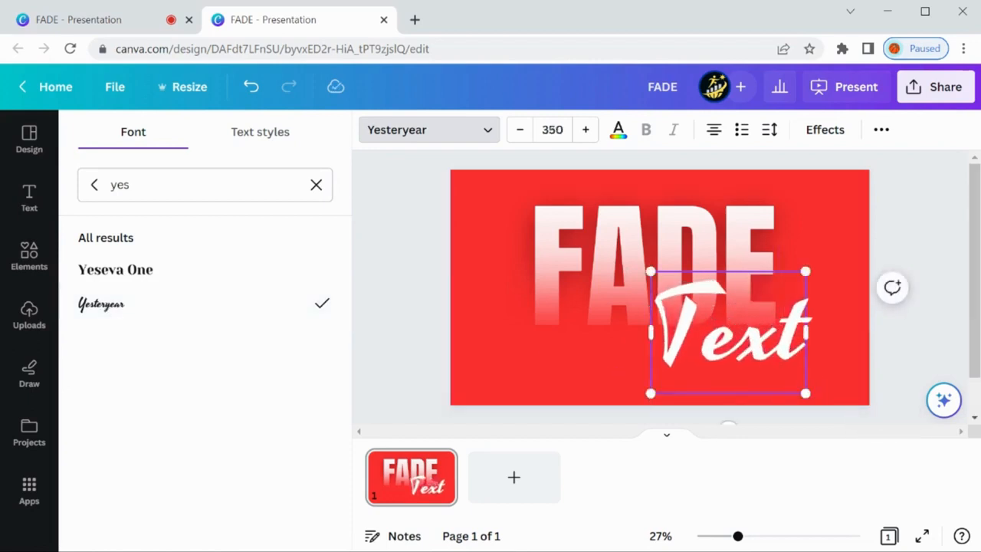
Apply the Lift effect to the "Text" heading with an intensity of 85
{"action": "left_click", "coordinate": [833, 135]}
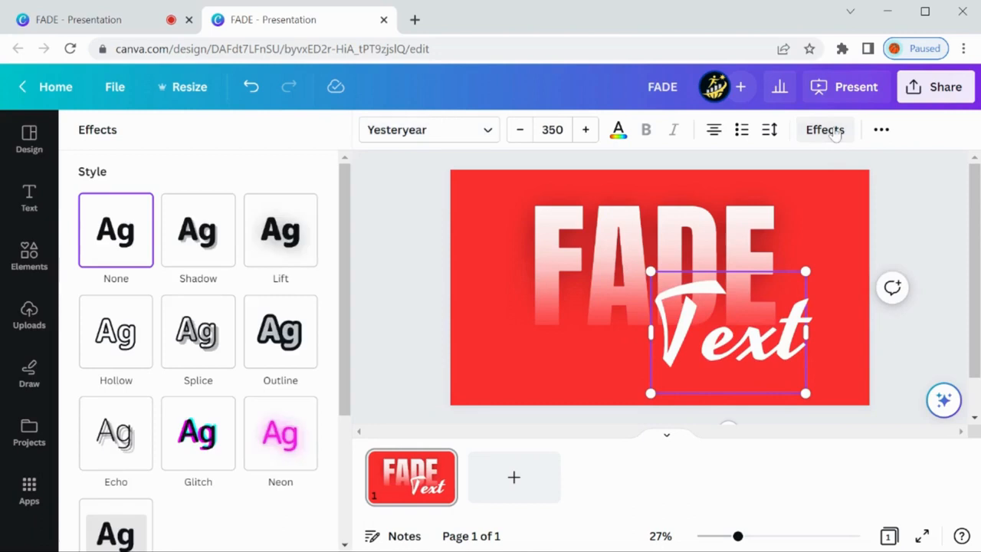
{"action": "left_click", "coordinate": [305, 240]}
{"action": "left_click_drag", "start_coordinate": [198, 333], "coordinate": [284, 360]}
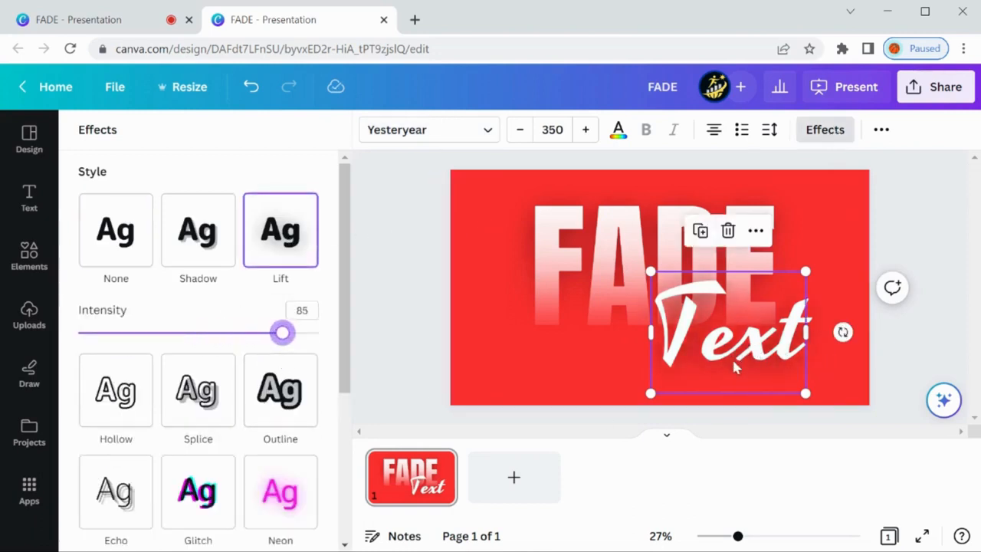
{"action": "left_click", "coordinate": [915, 339]}
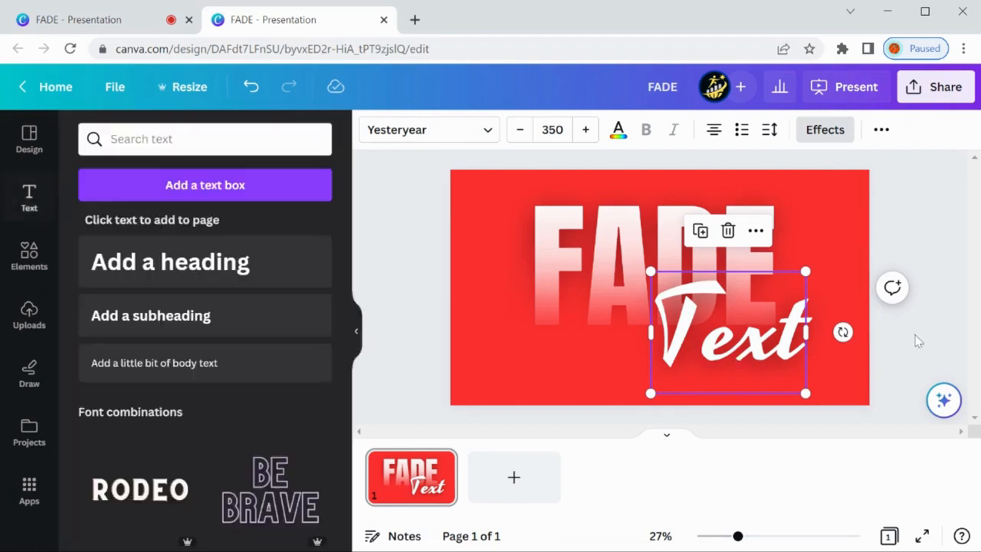
Enlarge the "Text" heading to size 380 and place it in the page's lower-right corner, just overlapping FADE
{"action": "left_click_drag", "start_coordinate": [760, 338], "coordinate": [777, 349]}
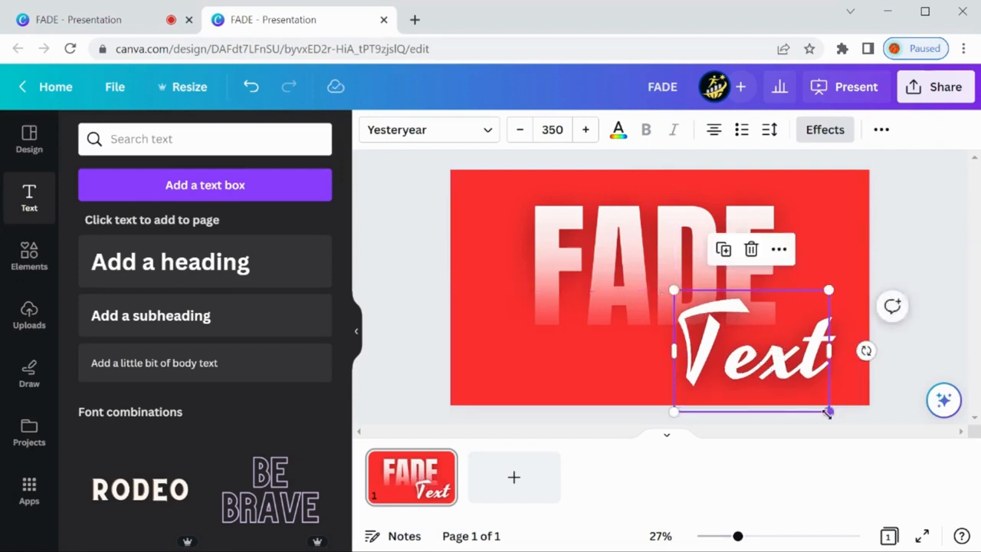
{"action": "mouse_move", "coordinate": [828, 412]}
{"action": "left_mouse_down"}
{"action": "mouse_move", "coordinate": [856, 444]}
{"action": "mouse_move", "coordinate": [843, 418]}
{"action": "left_mouse_up"}
{"action": "left_click_drag", "start_coordinate": [744, 353], "coordinate": [751, 366]}
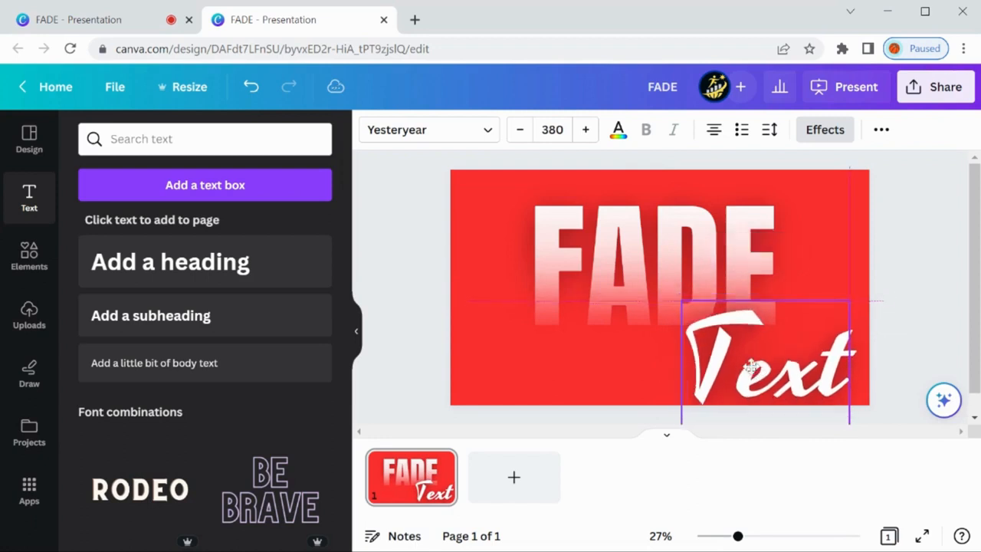
{"action": "left_click", "coordinate": [914, 220]}
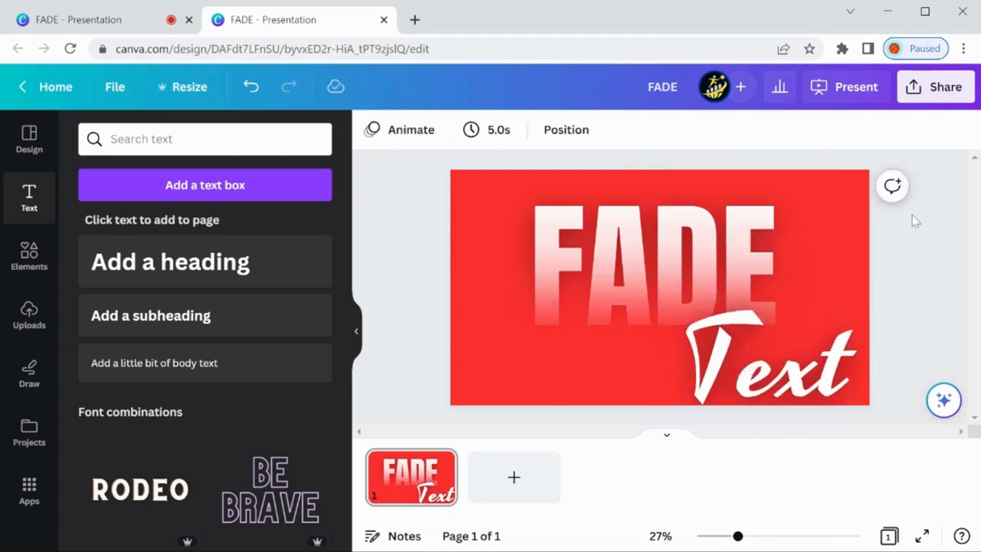
Raise the Lift effect intensity of the "Text" heading to 100
{"action": "left_click", "coordinate": [809, 387]}
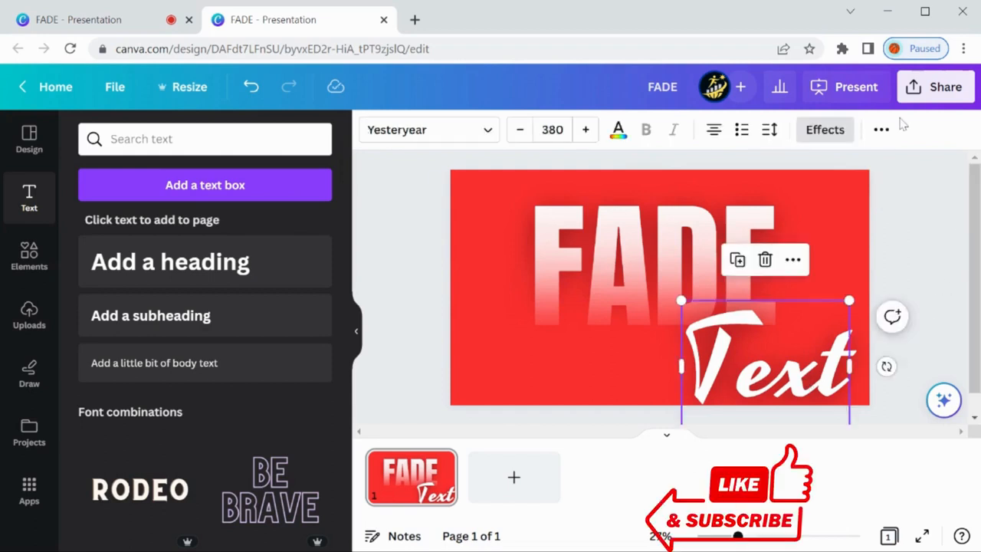
{"action": "left_click", "coordinate": [825, 130]}
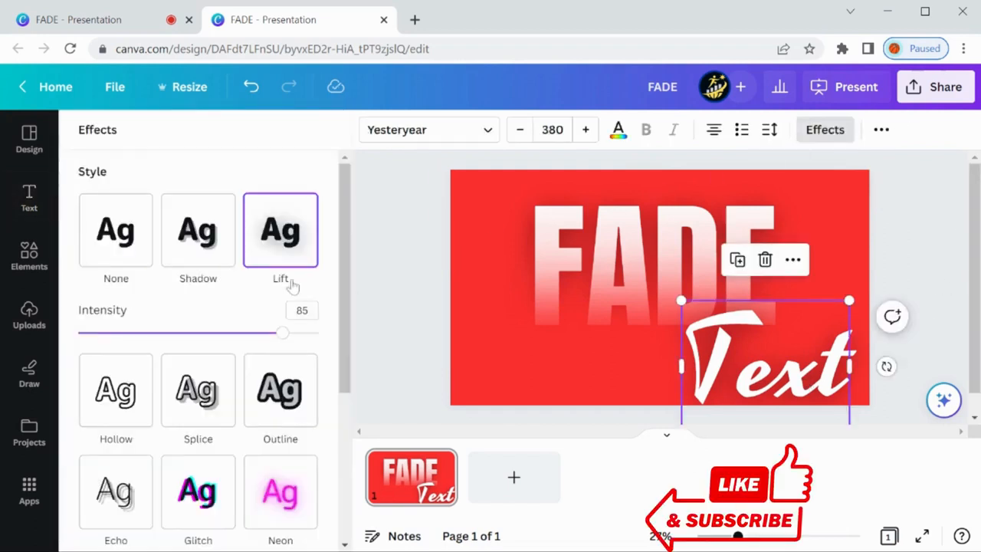
{"action": "left_click_drag", "start_coordinate": [286, 336], "coordinate": [324, 340]}
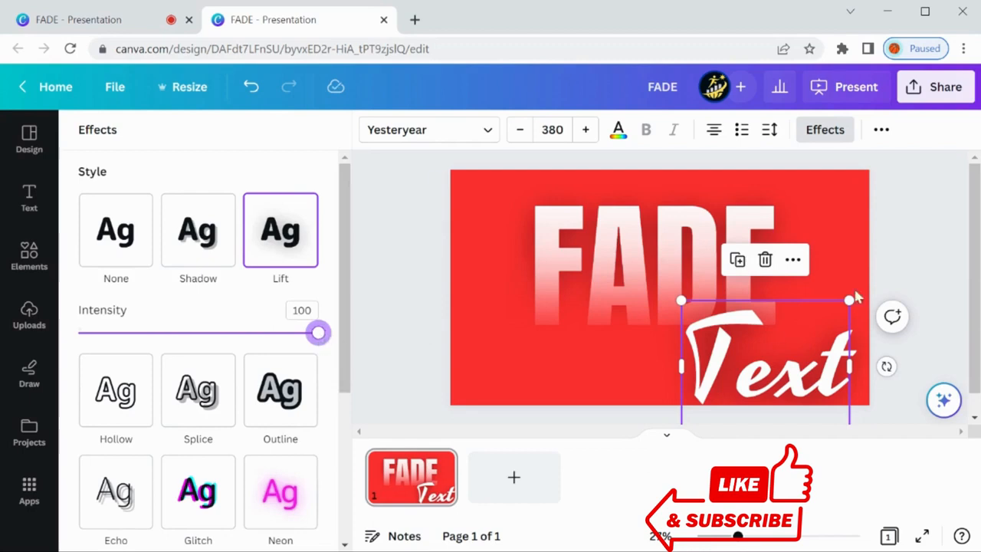
{"action": "left_click", "coordinate": [908, 261]}
{"action": "left_click", "coordinate": [908, 261]}
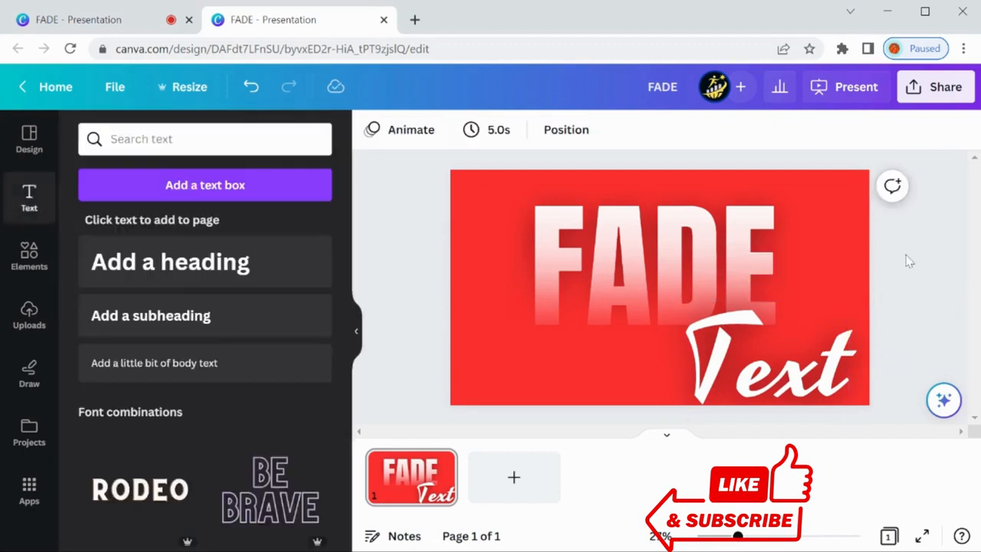
Open the download options for the finished design
{"action": "left_click", "coordinate": [942, 88]}
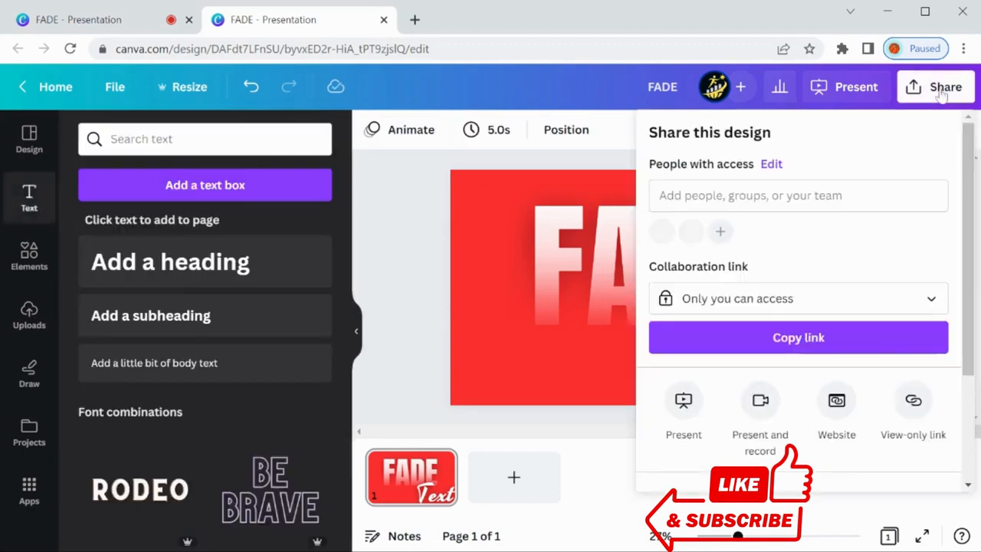
{"action": "scroll", "coordinate": [881, 262], "scroll_direction": "down", "scroll_amount": 1}
{"action": "scroll", "coordinate": [881, 262], "scroll_direction": "down", "scroll_amount": 2}
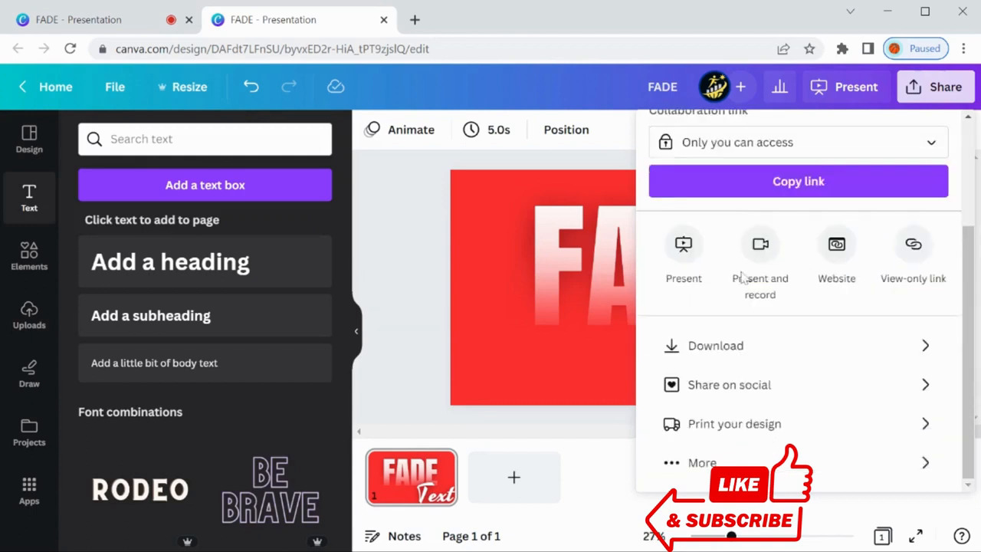
{"action": "left_click", "coordinate": [734, 346]}
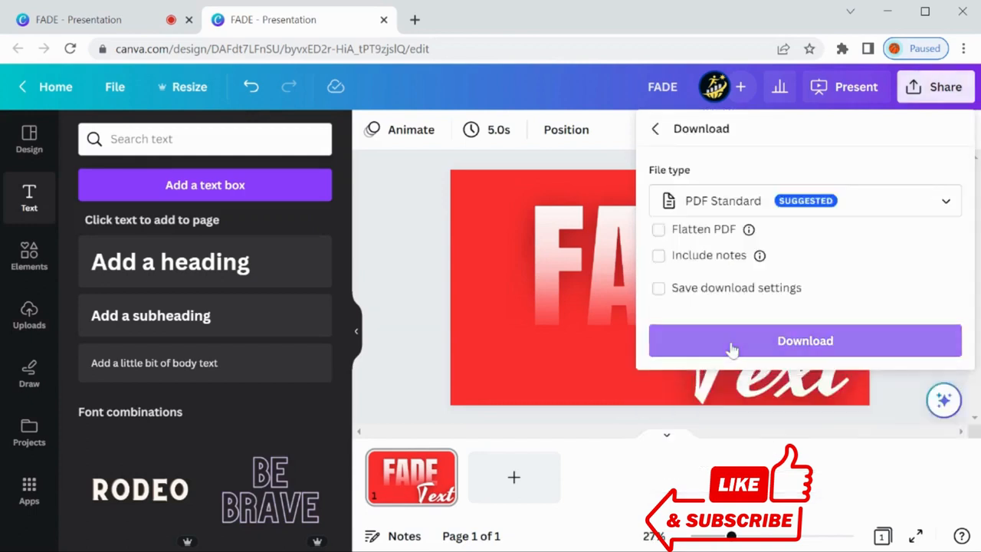